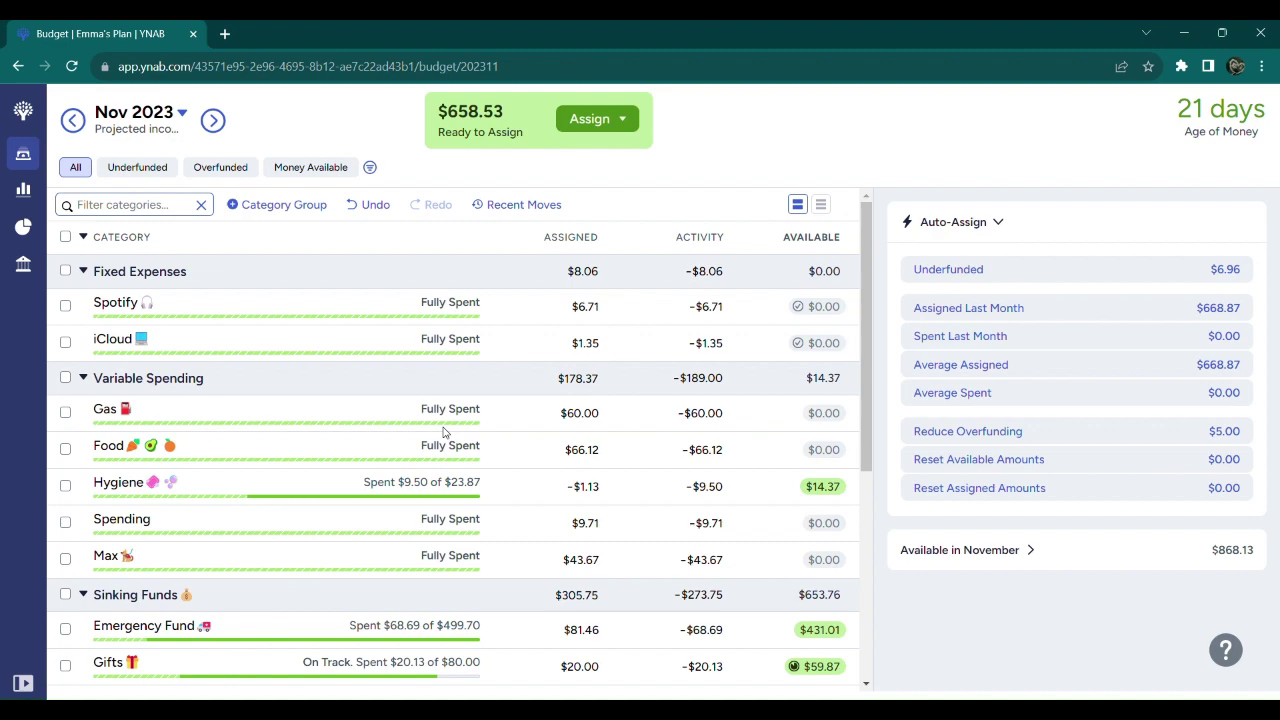
Add $6.96 to the amount assigned to the New Phone category in the November 2023 budget
scroll(444, 430, down, 1)
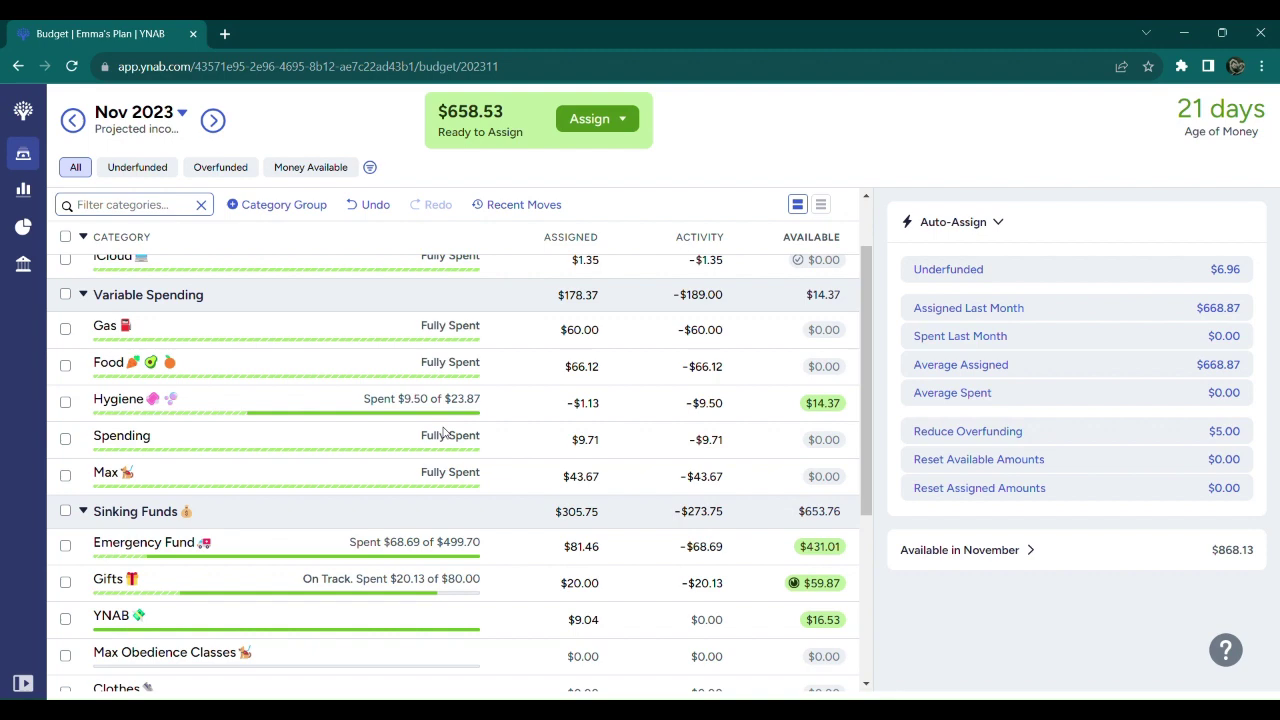
scroll(443, 430, down, 3)
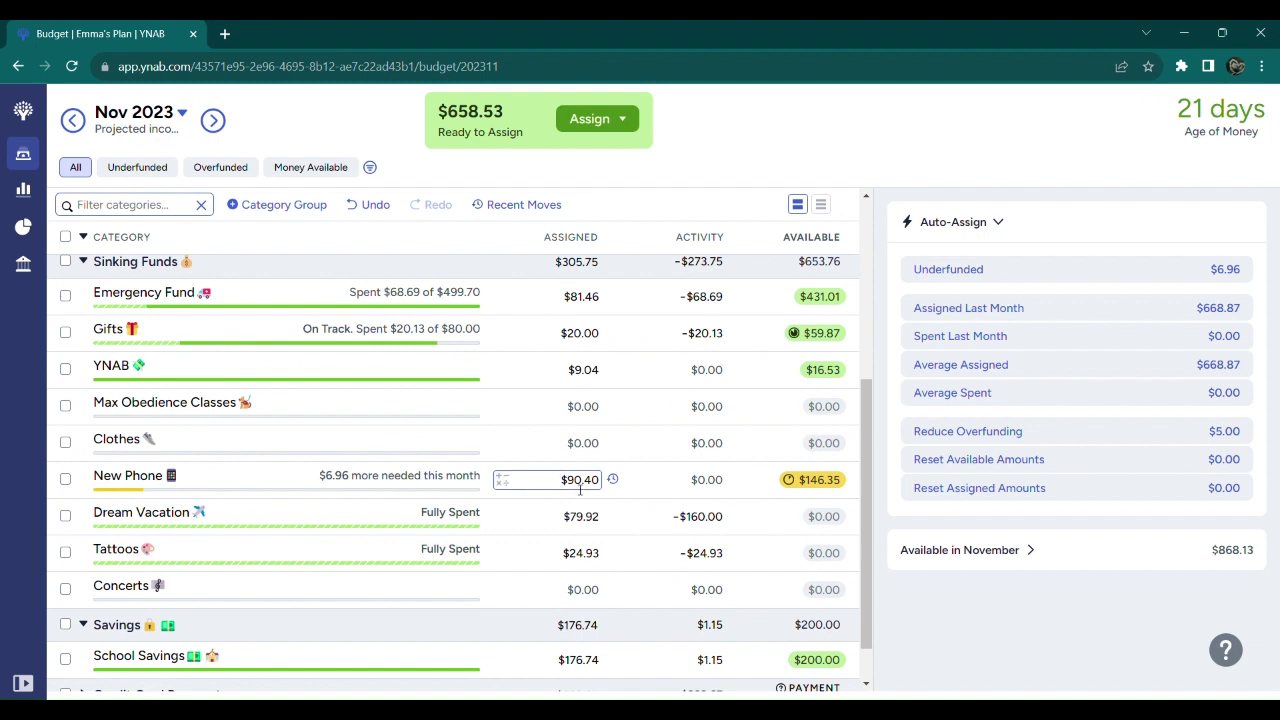
click(545, 486)
click(503, 481)
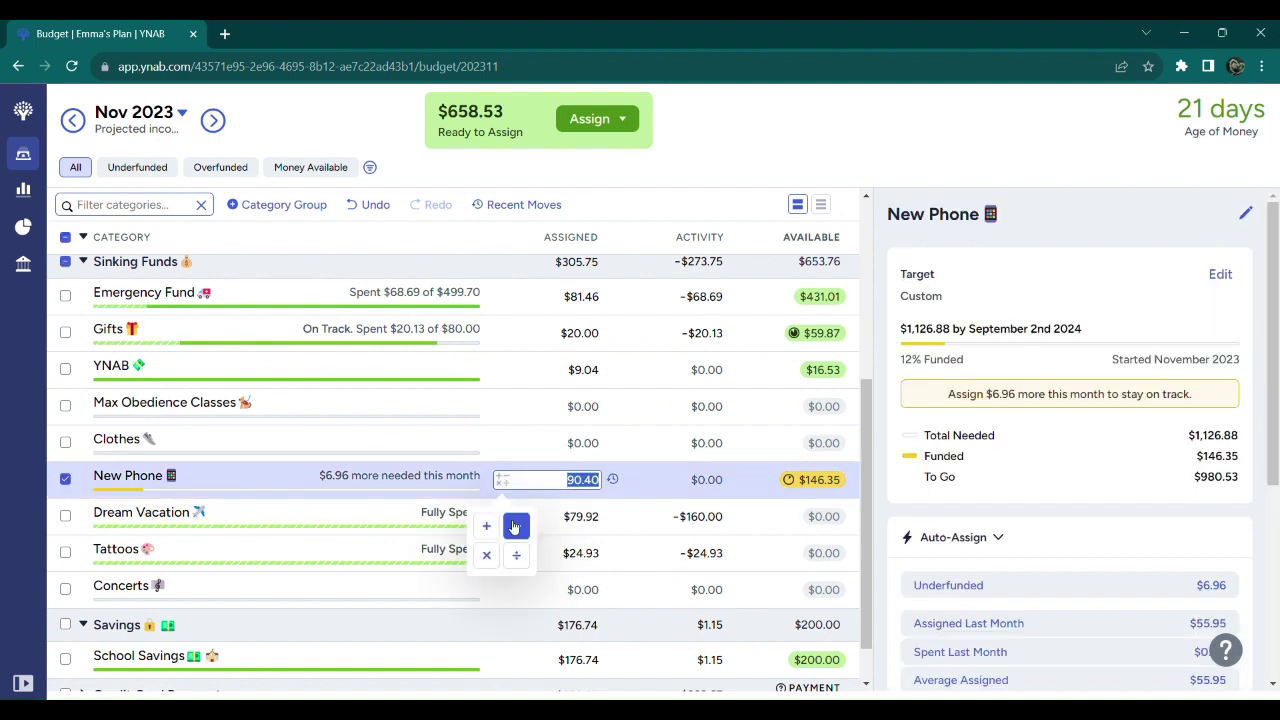
click(486, 528)
text(6)
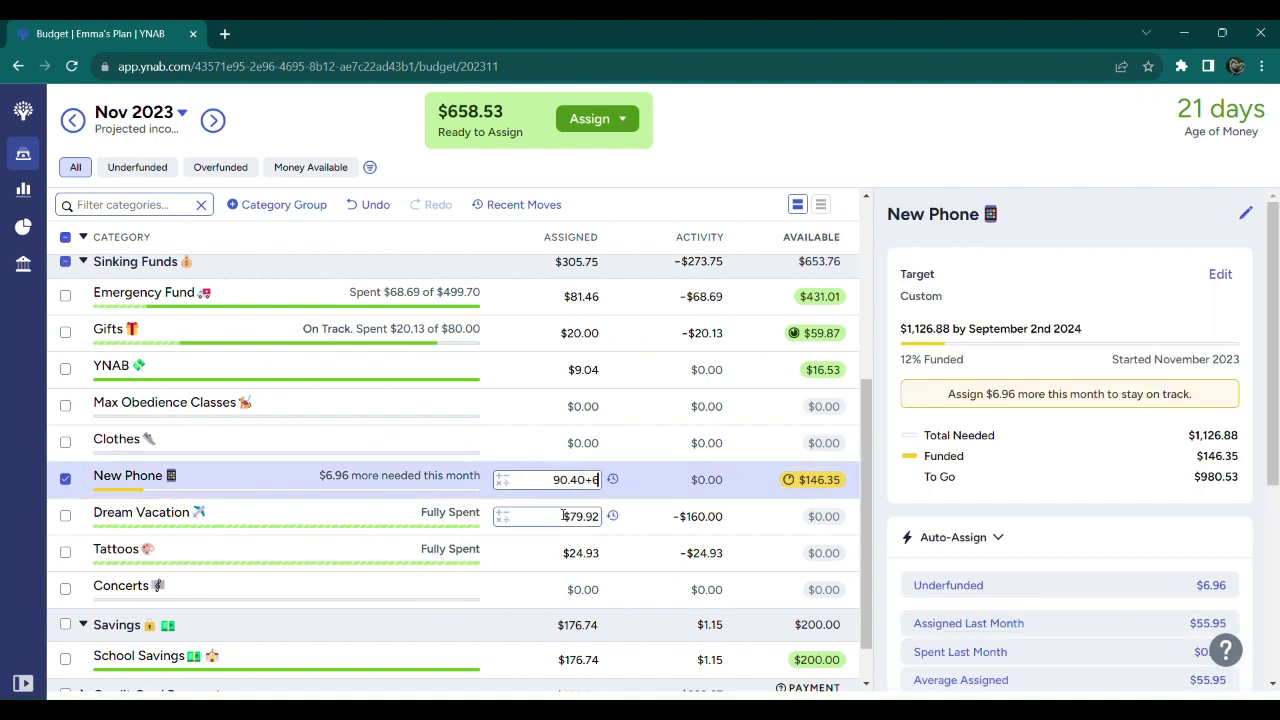
text(.96)
click(66, 479)
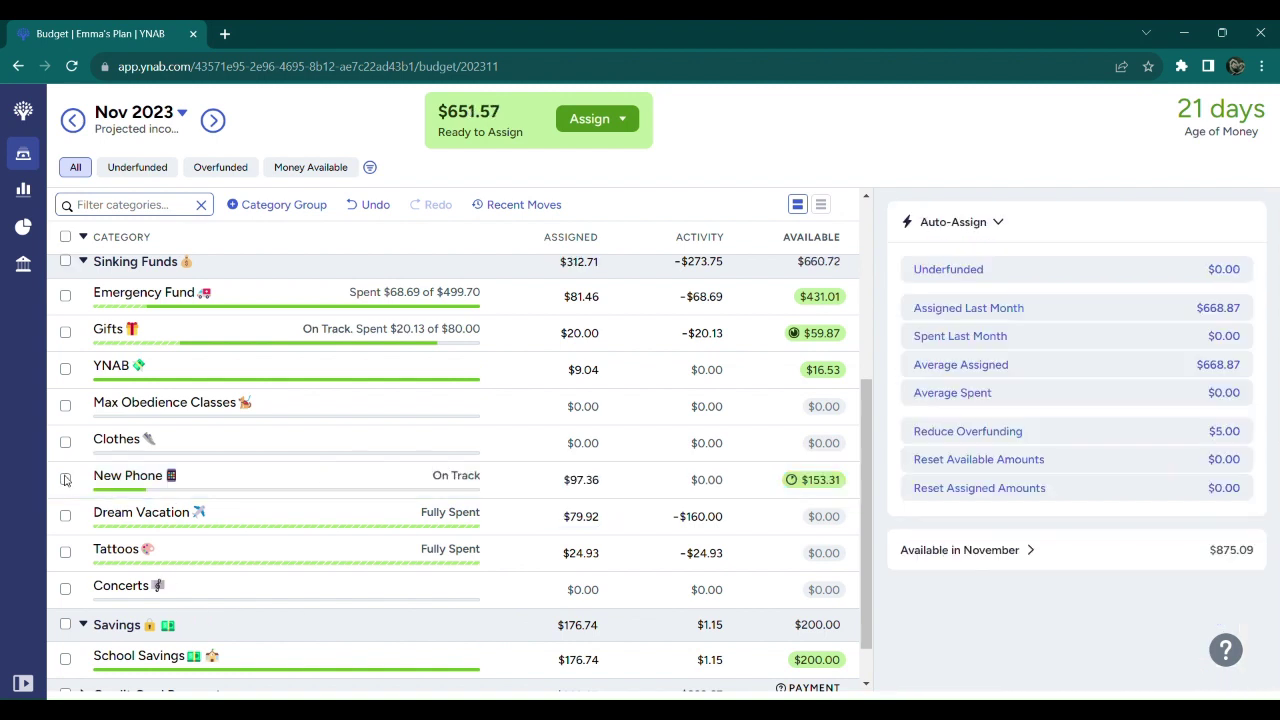
scroll(606, 493, down, 1)
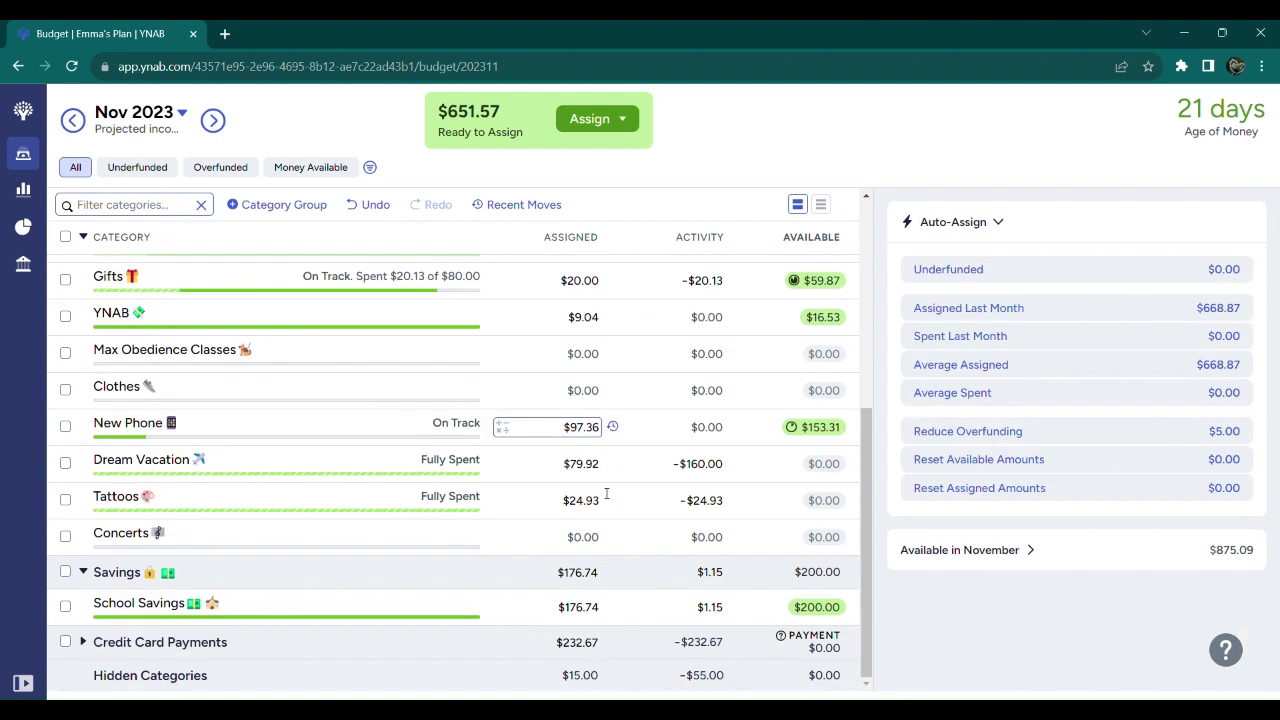
Switch to the December 2023 budget and review the projected and actual income in its month note
scroll(606, 493, up, 5)
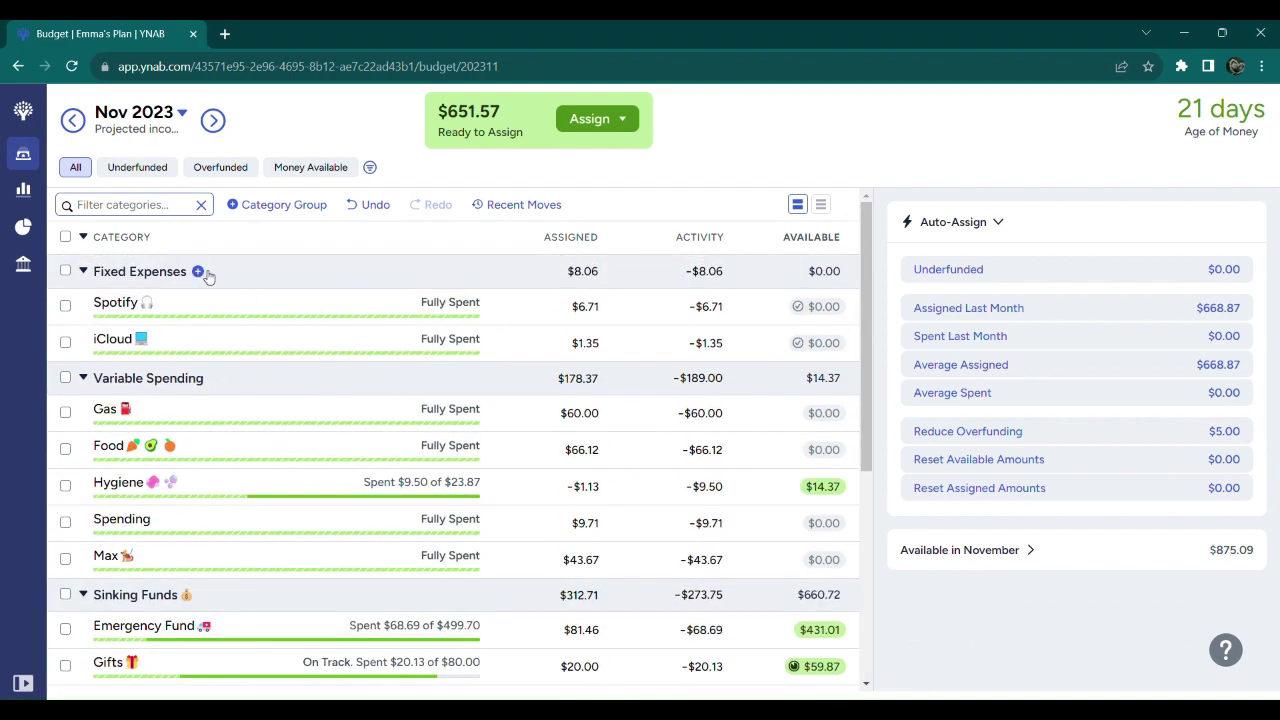
click(212, 119)
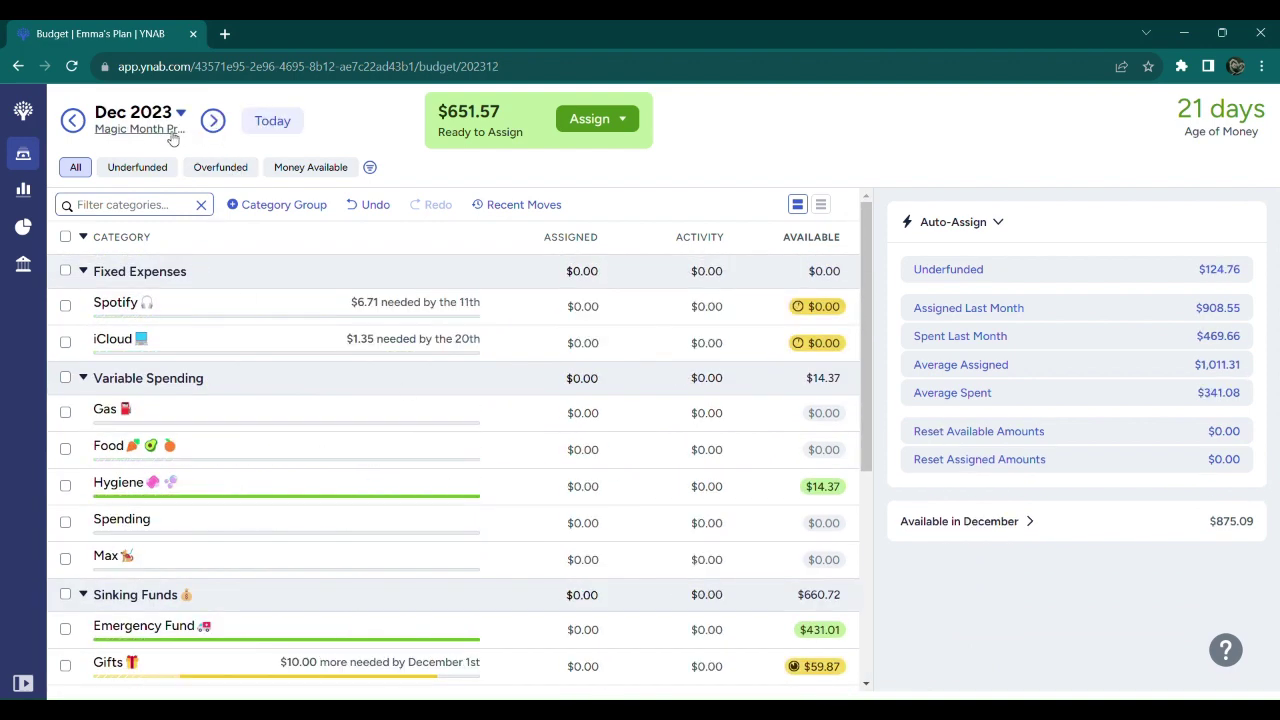
click(166, 130)
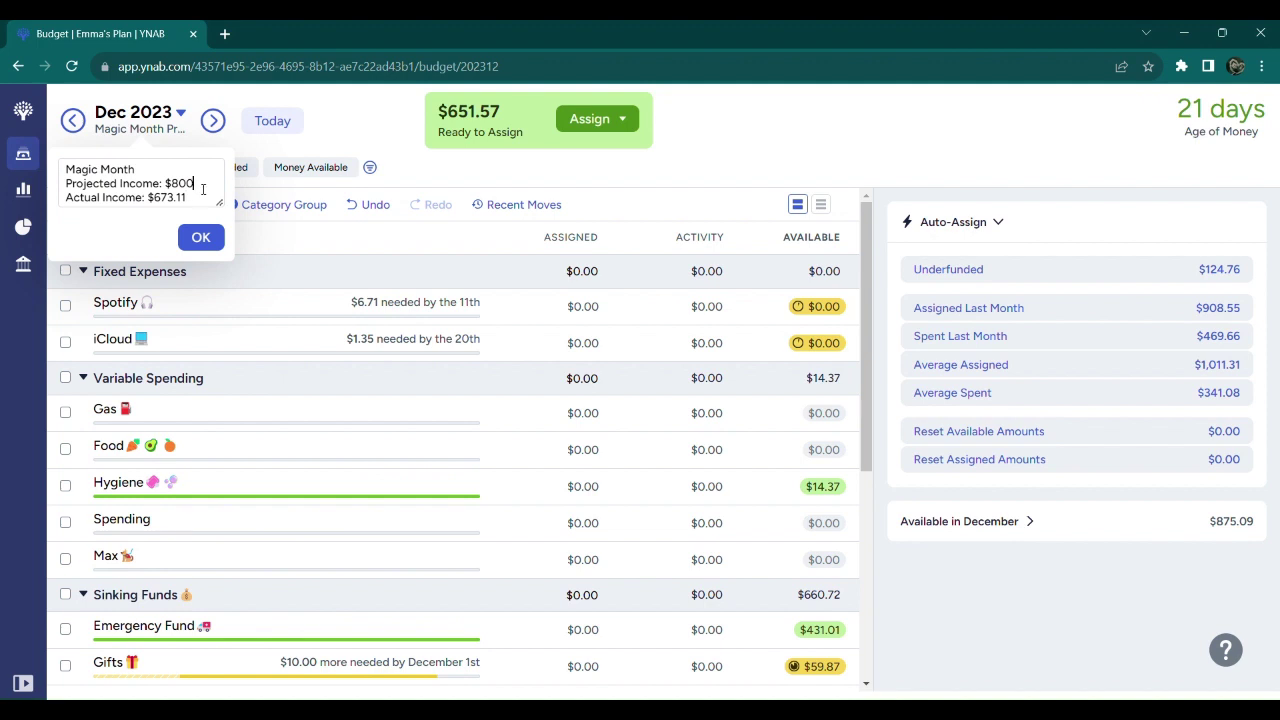
drag(195, 183, 170, 184)
click(184, 202)
drag(184, 202, 158, 204)
drag(135, 169, 73, 181)
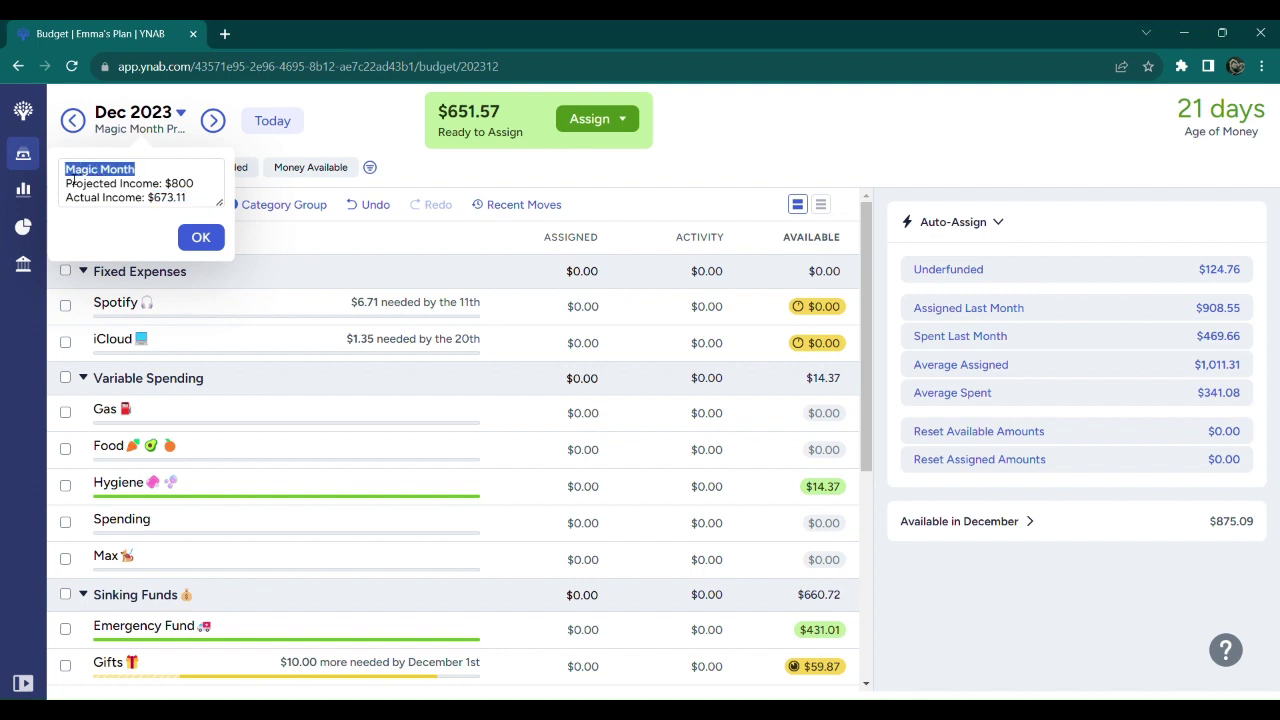
click(201, 238)
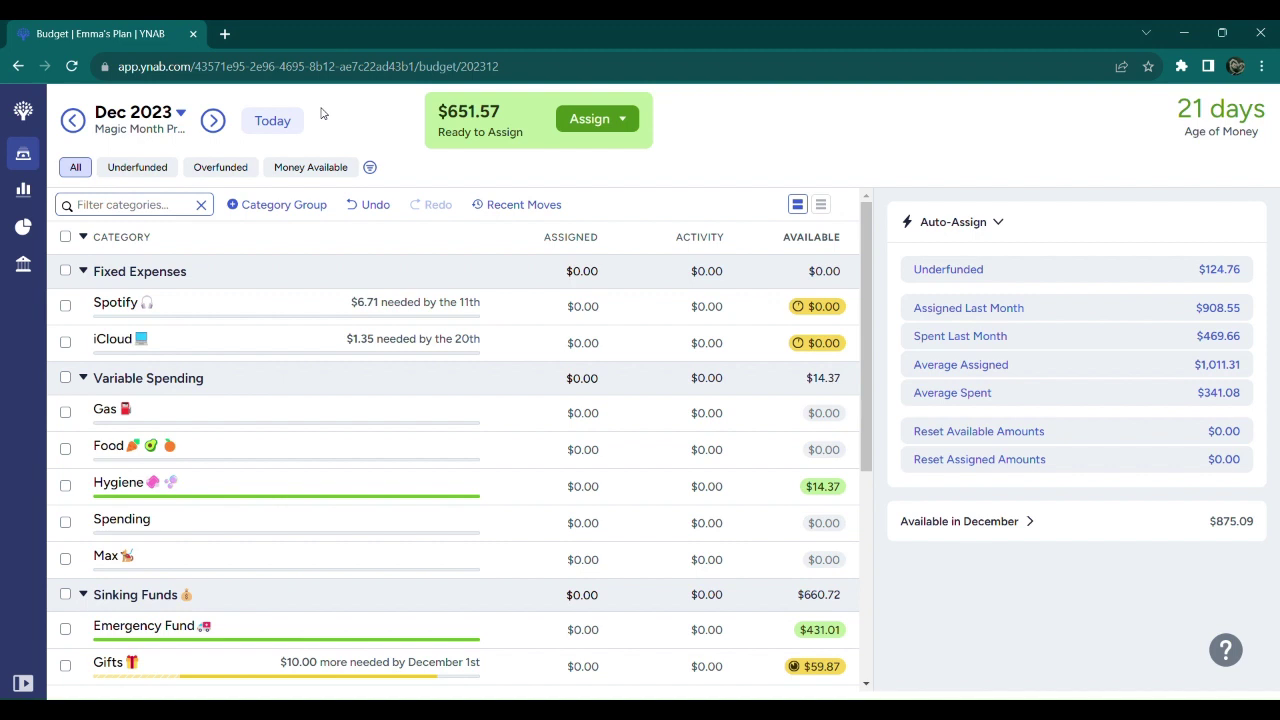
Assign $6.71 to Spotify and $1.35 to iCloud under Fixed Expenses for December
click(65, 304)
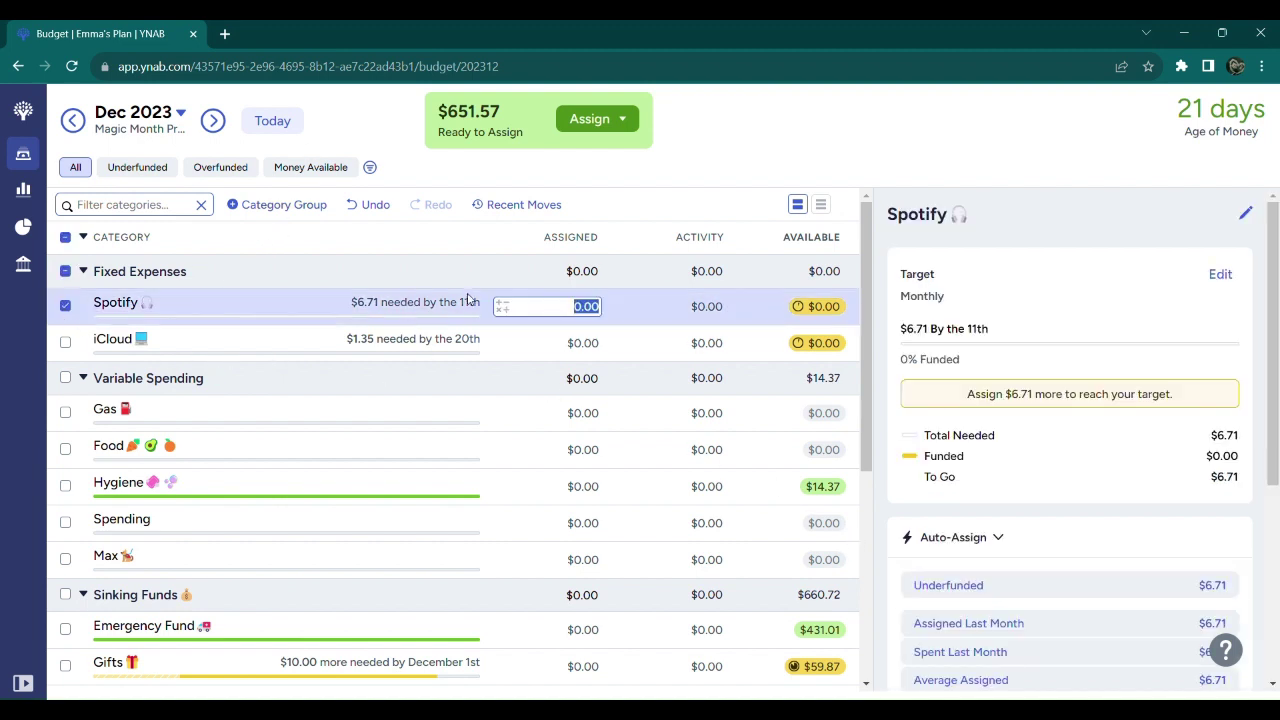
click(568, 317)
key(BackSpace)
text(6.71)
click(65, 306)
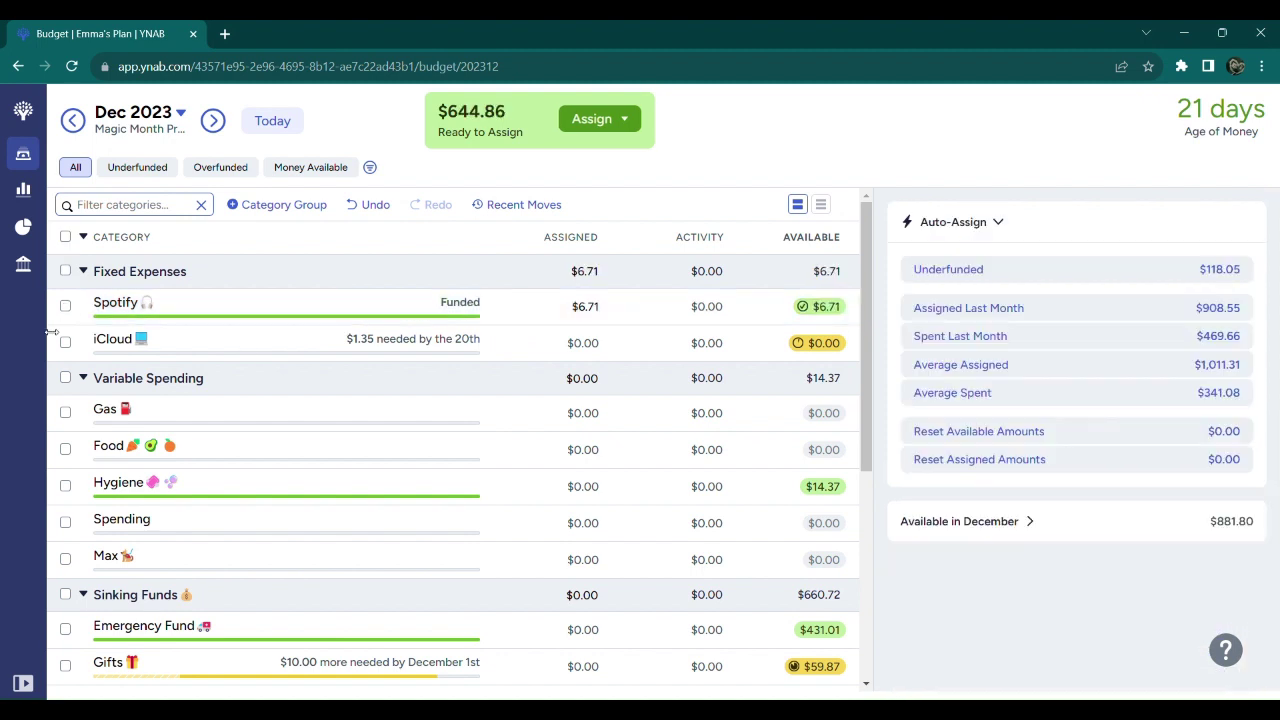
click(65, 343)
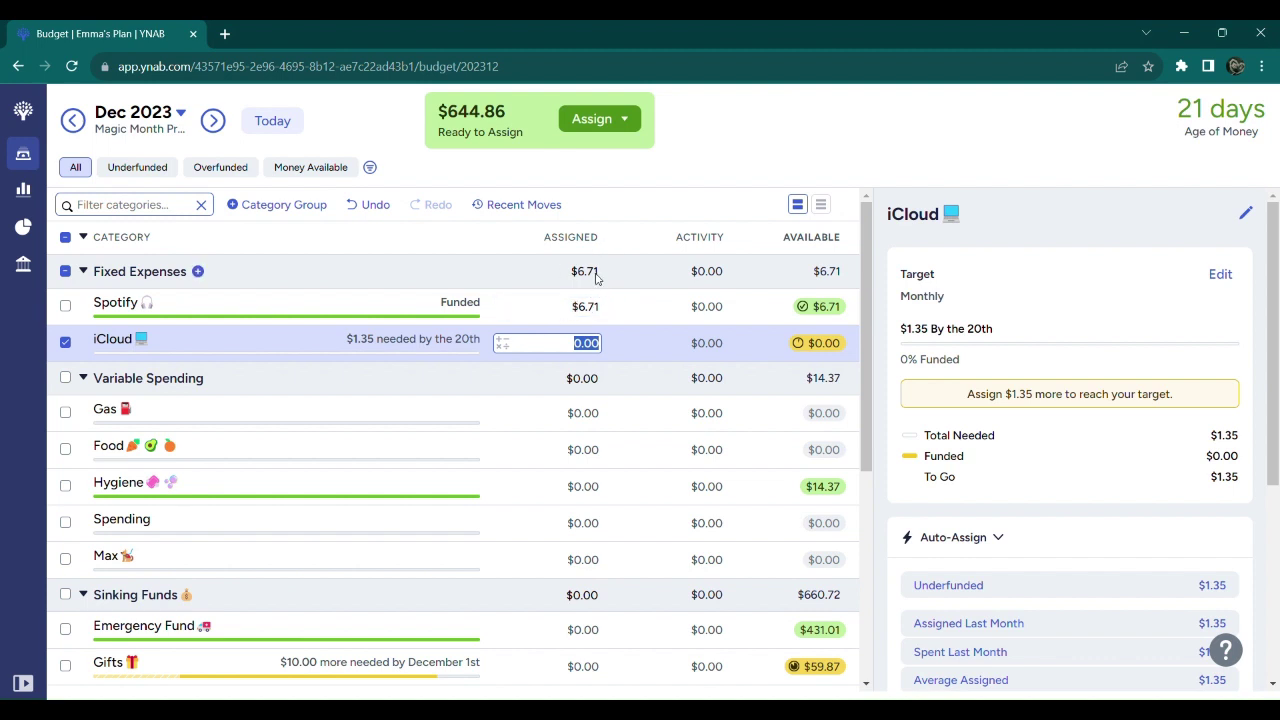
text(1.35)
key(Return)
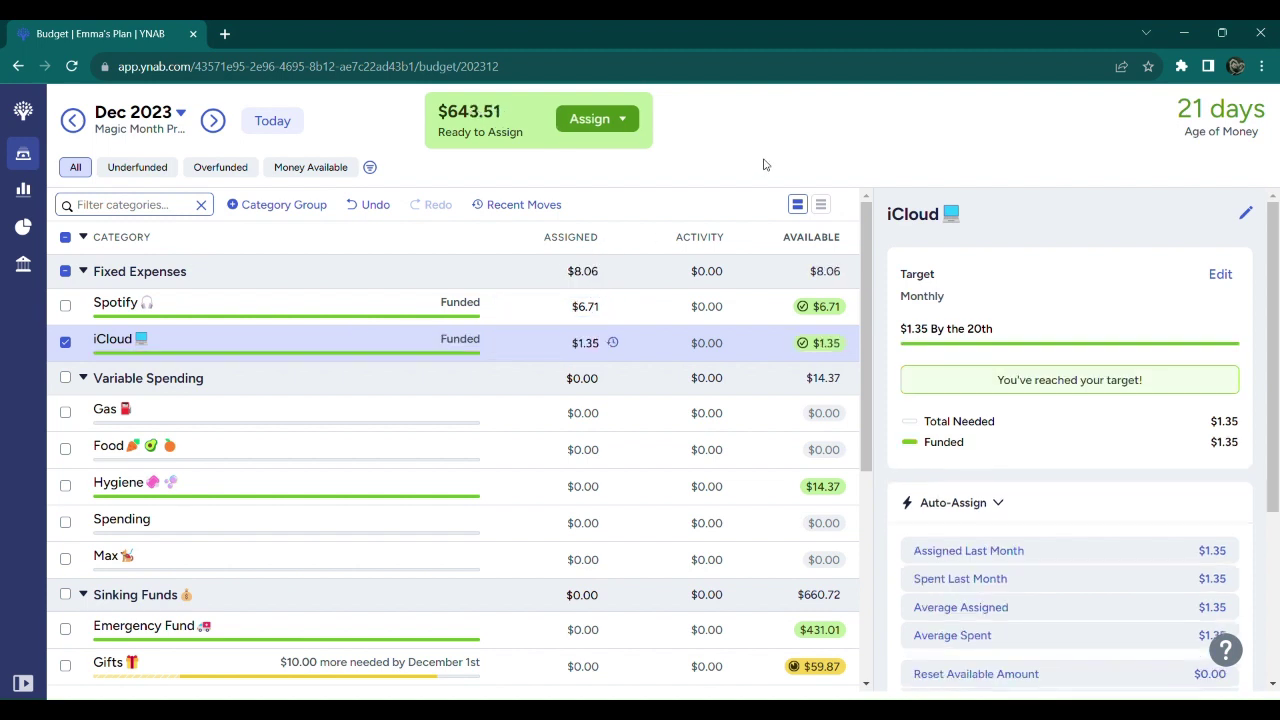
Assign $20 each to the Gas and Food categories under Variable Spending
scroll(643, 302, down, 2)
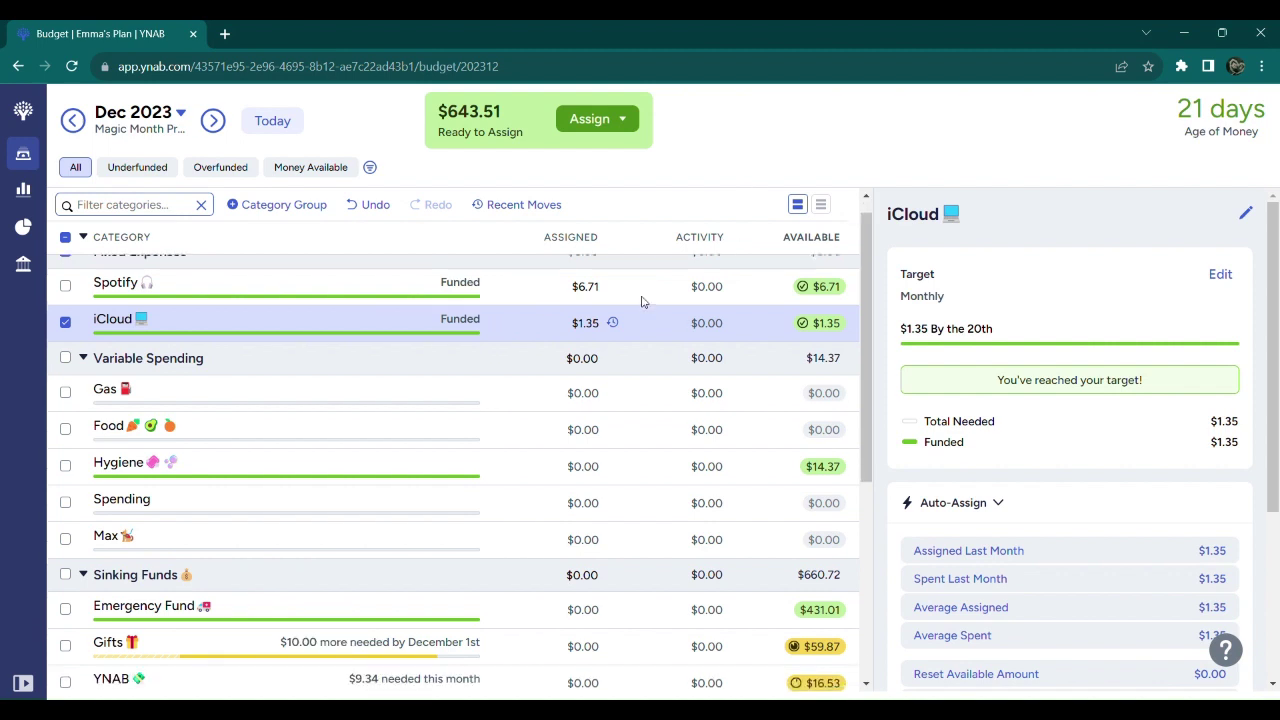
scroll(643, 302, down, 1)
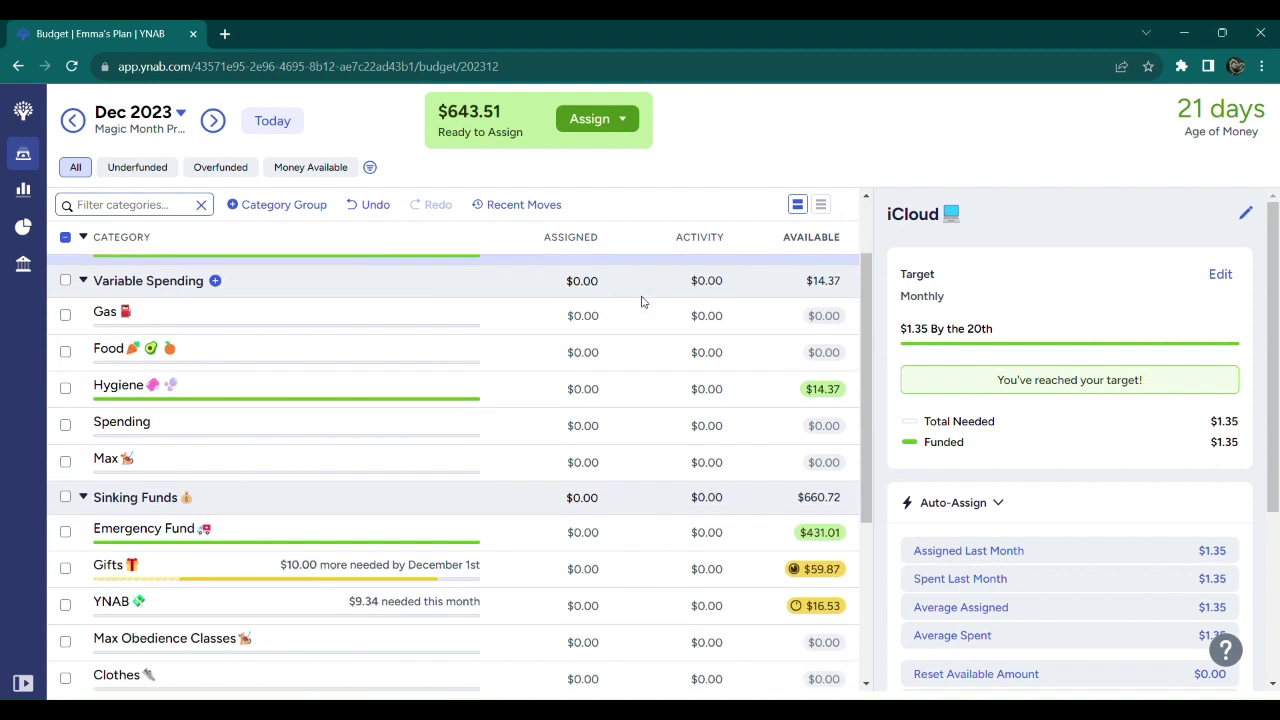
click(596, 321)
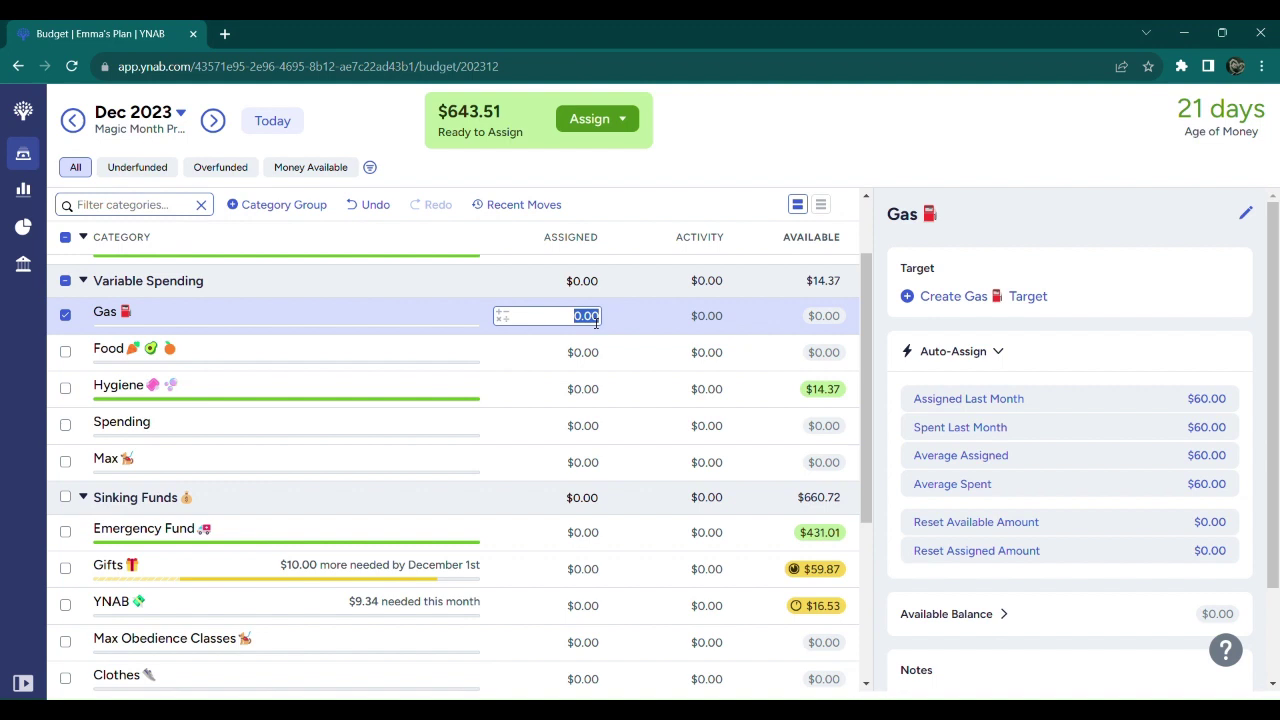
text(20)
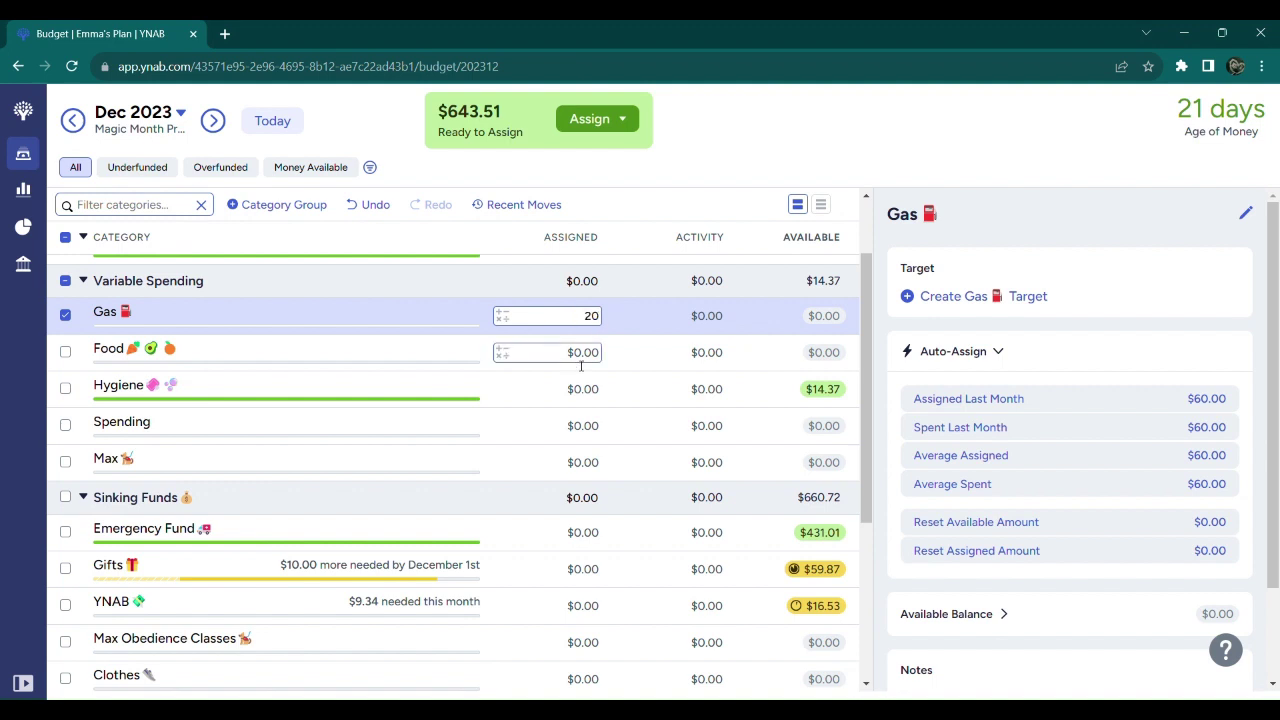
click(581, 366)
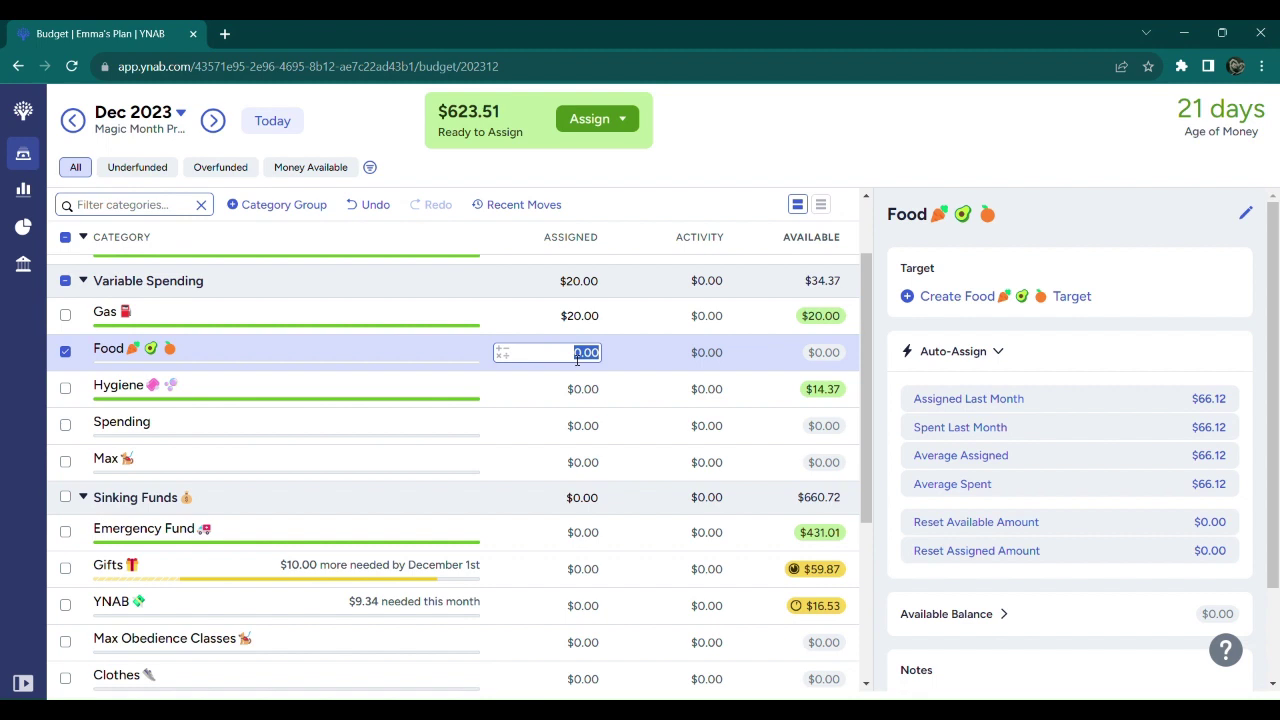
text(20)
click(66, 352)
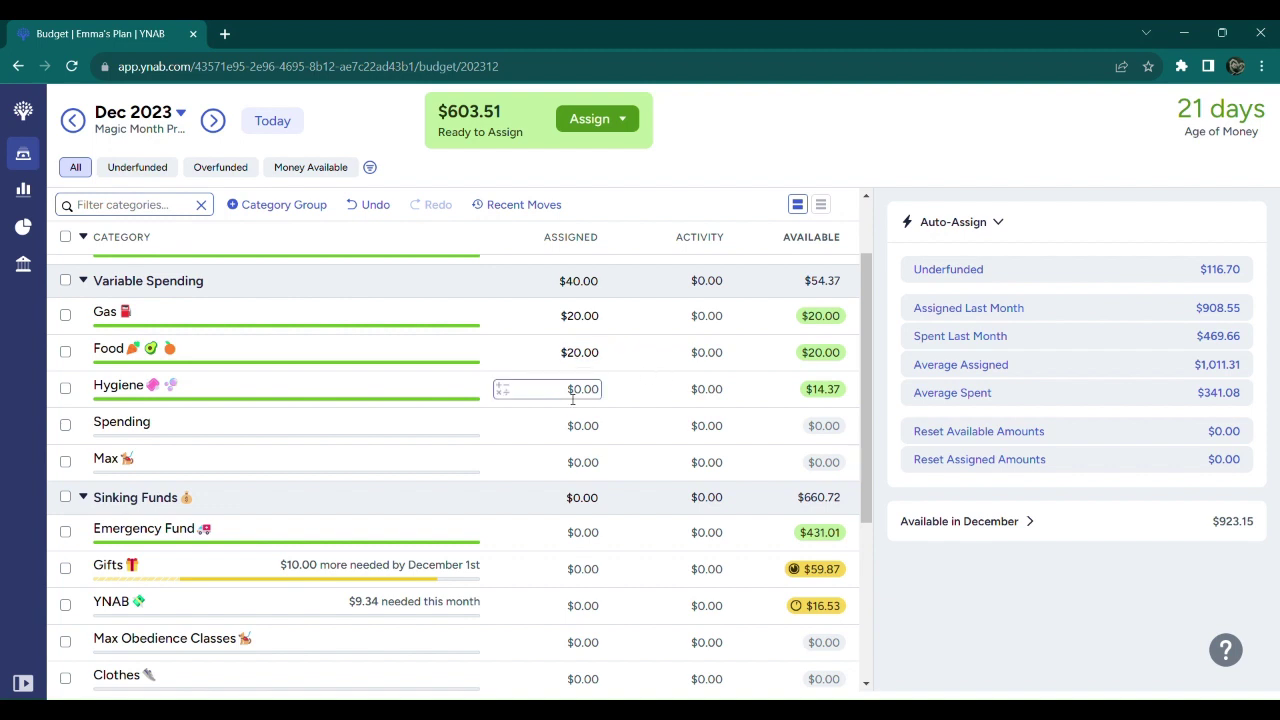
Assign the result of 20-14.37 to Hygiene to bring its available balance to $20
click(66, 390)
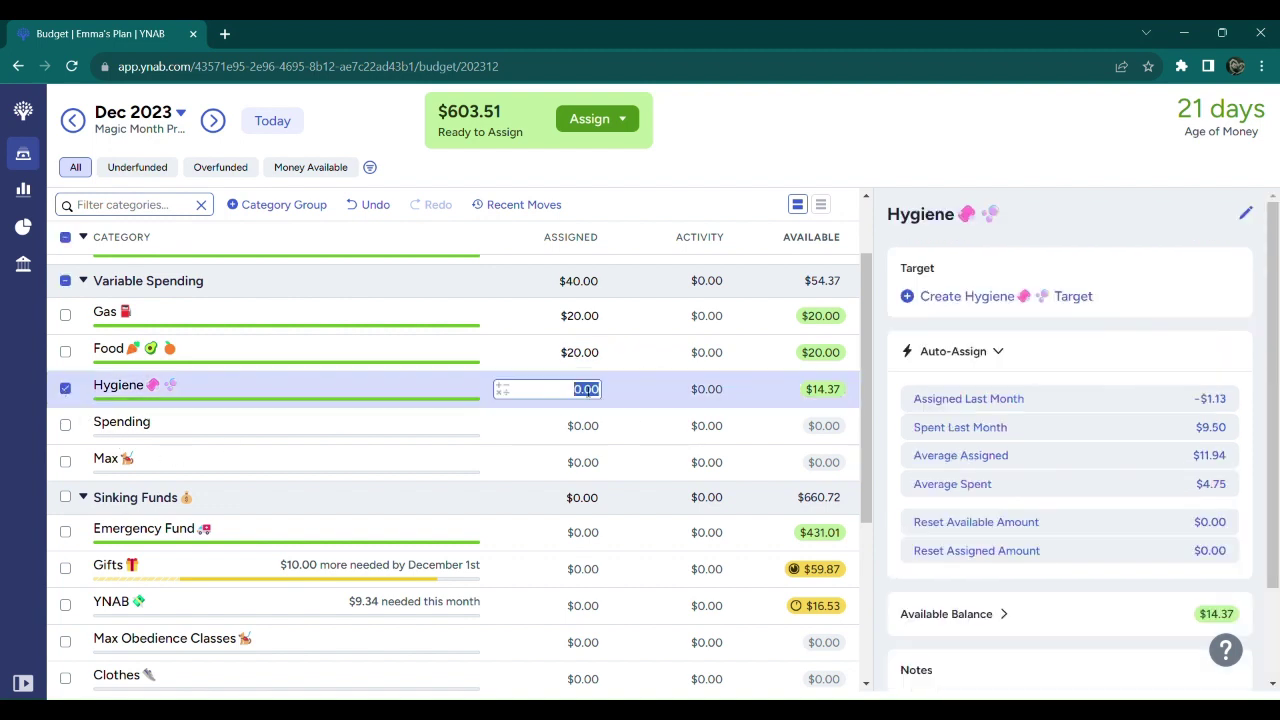
key(BackSpace)
text(20-14.37)
click(838, 176)
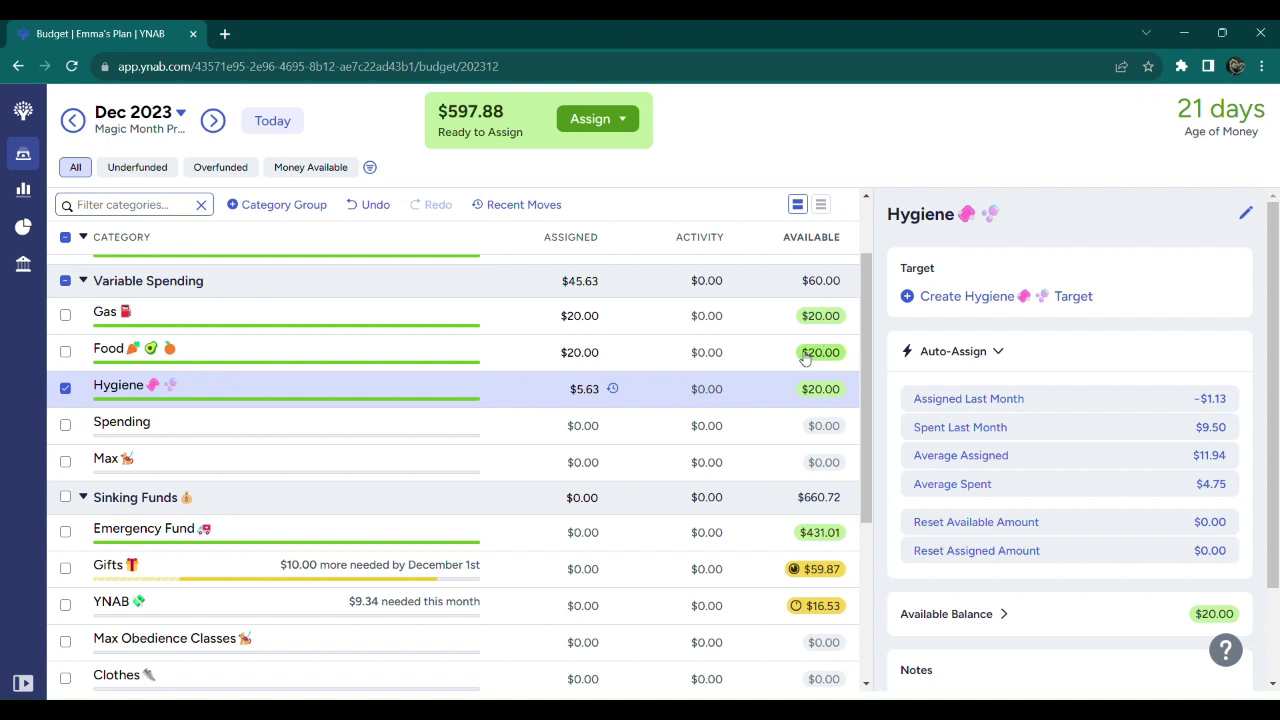
Add another $5.00 to the amount assigned to Hygiene
click(592, 392)
click(503, 391)
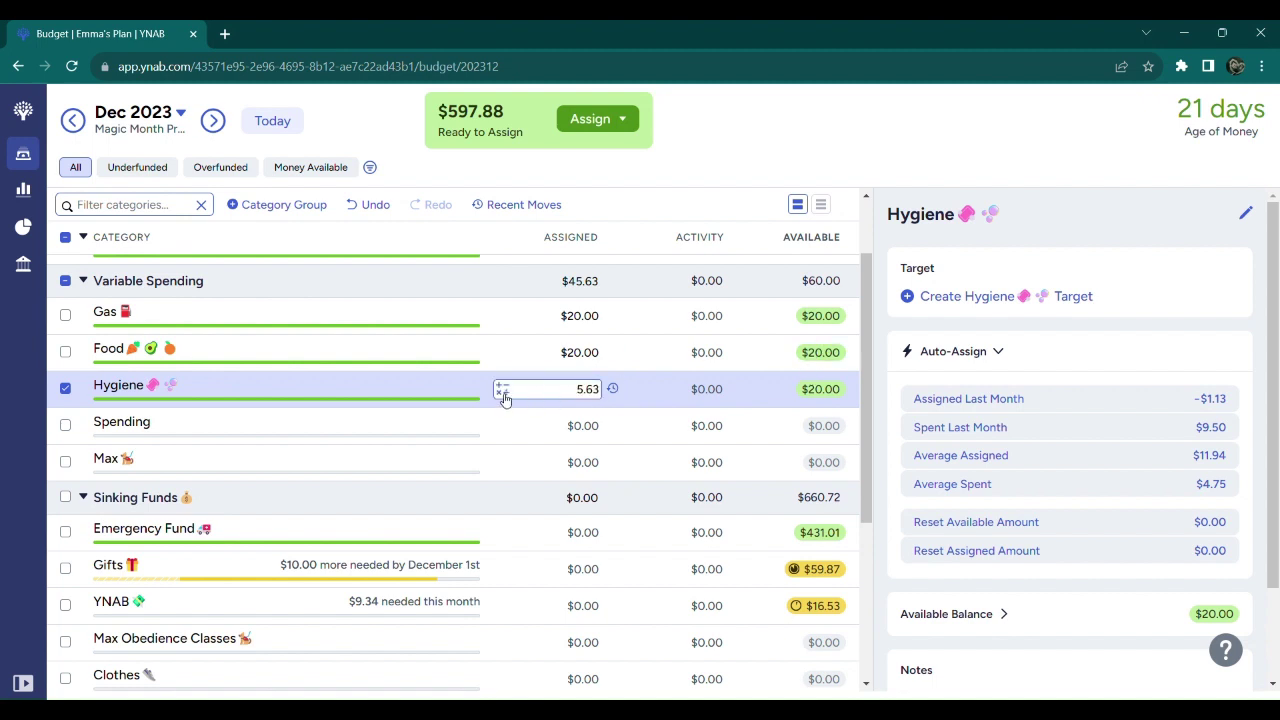
click(487, 427)
text(5.00)
key(Return)
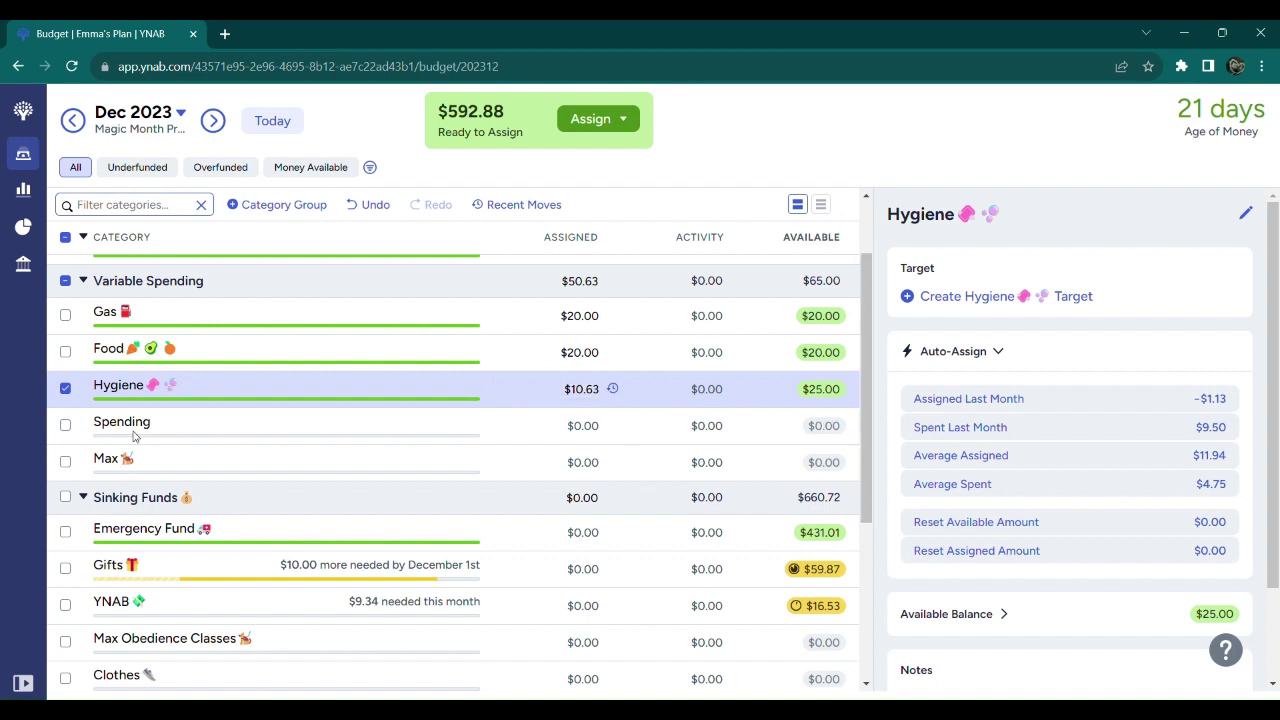
click(67, 389)
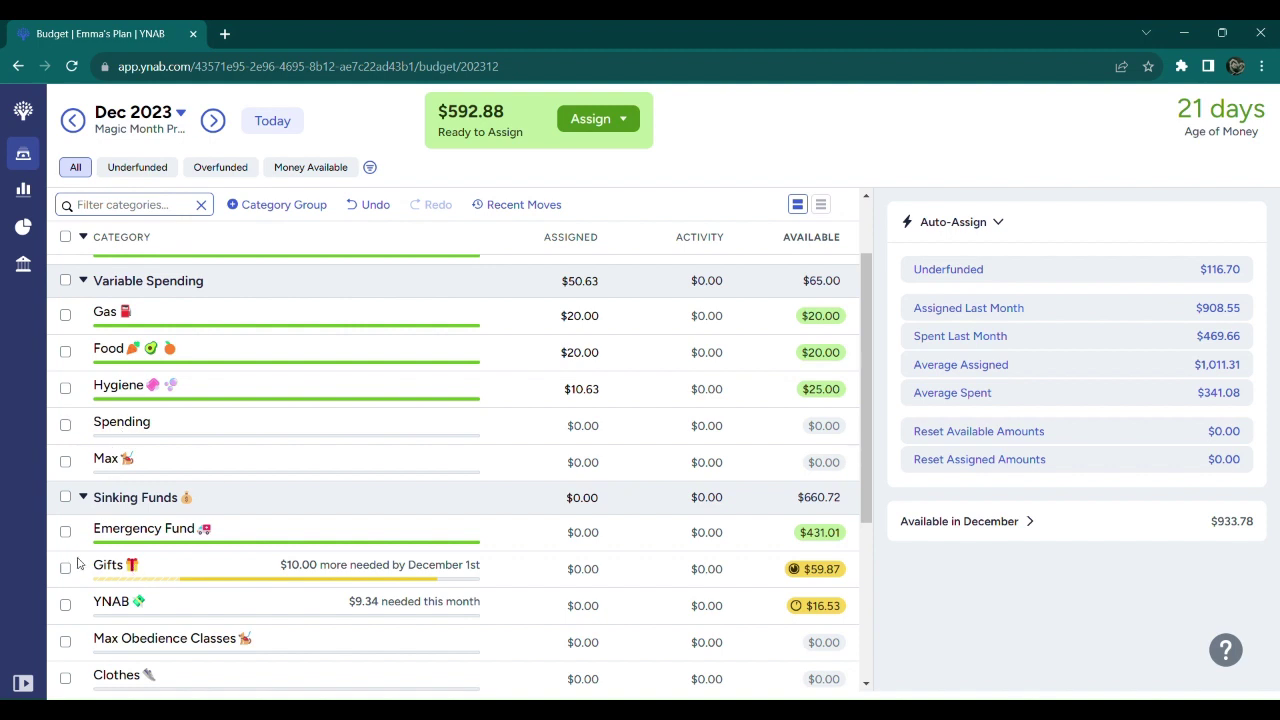
Assign $15.00 to the Max category under Variable Spending
click(66, 464)
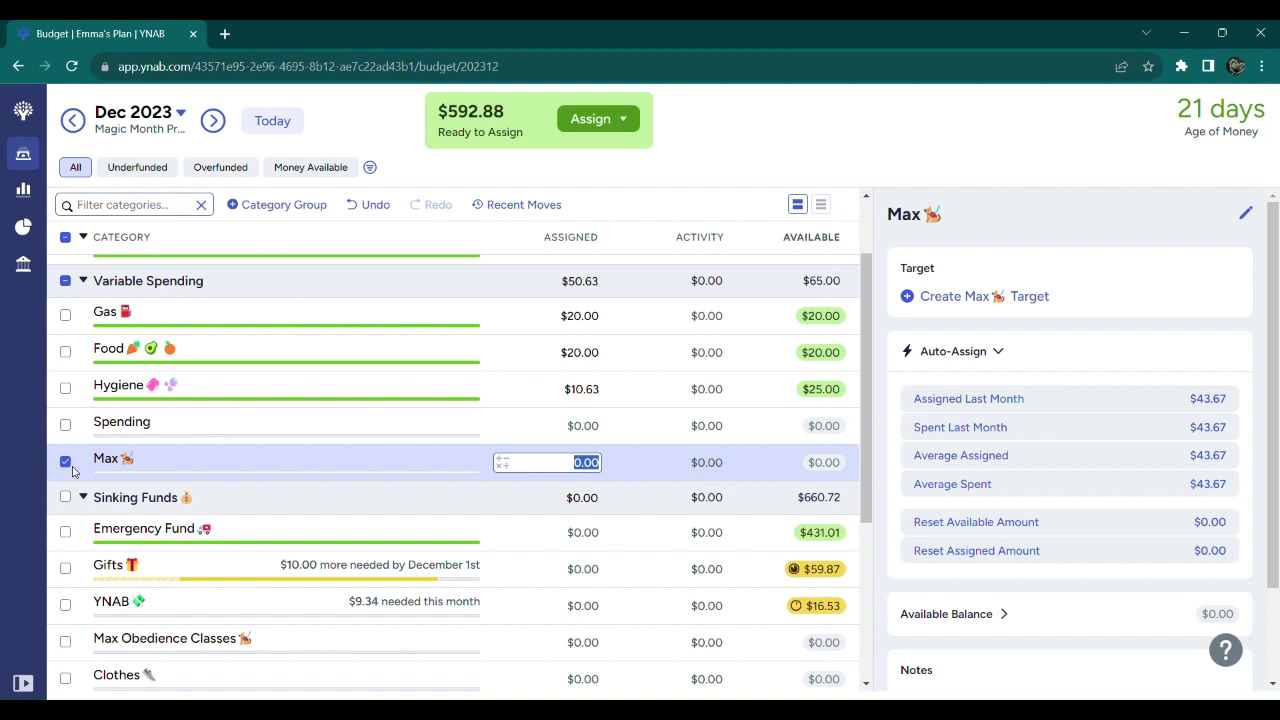
text(15.00)
key(Return)
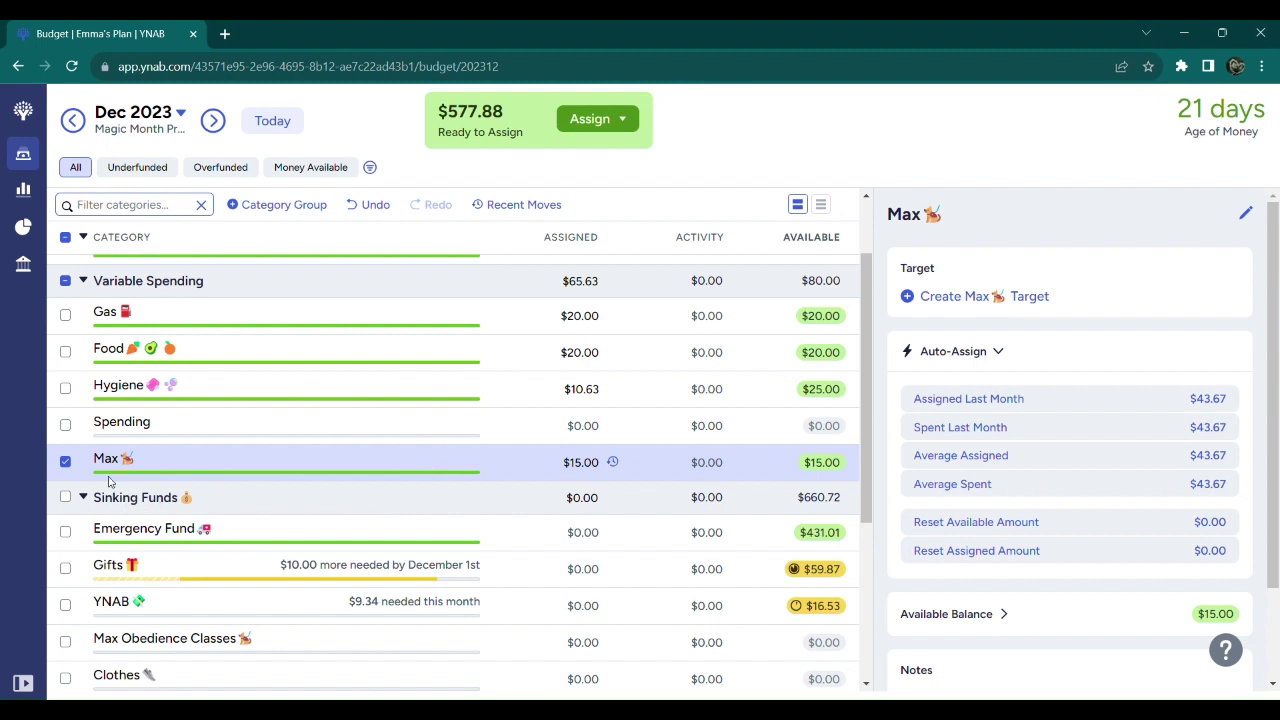
click(66, 462)
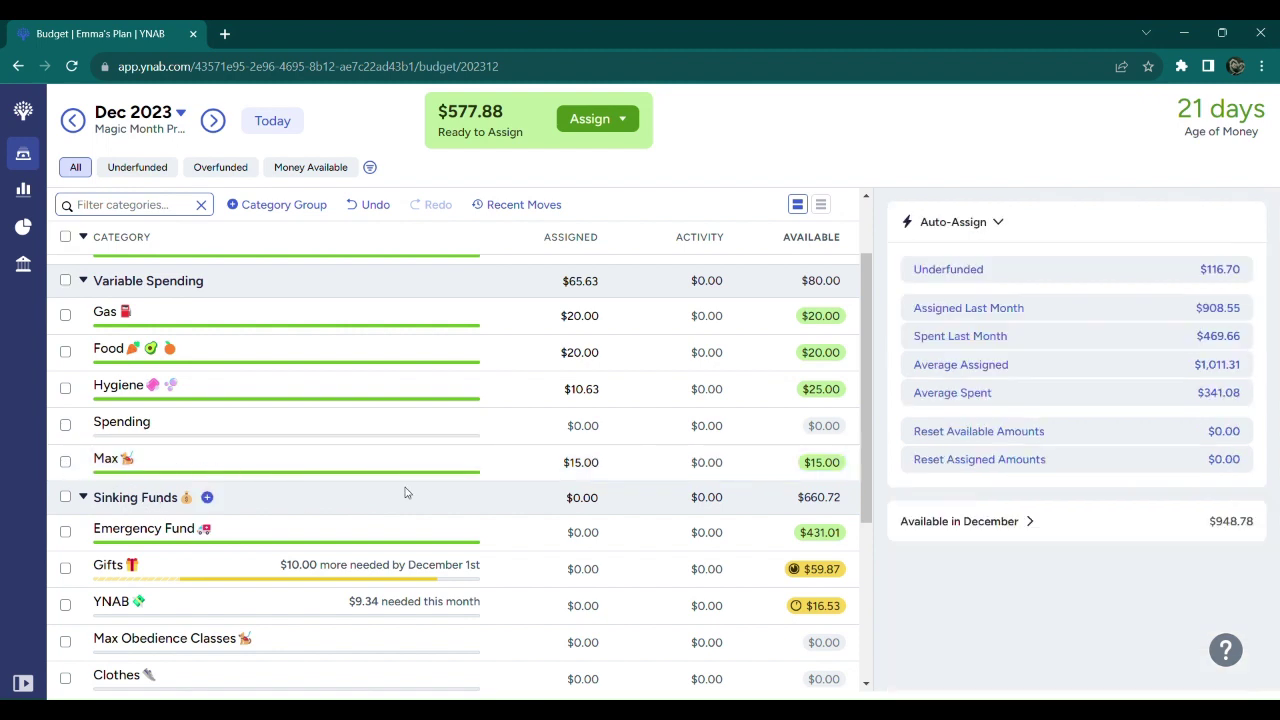
Assign $18.99 to the Emergency Fund under Sinking Funds, calculated as $450 minus its available $431.01
scroll(86, 508, down, 2)
scroll(86, 507, down, 3)
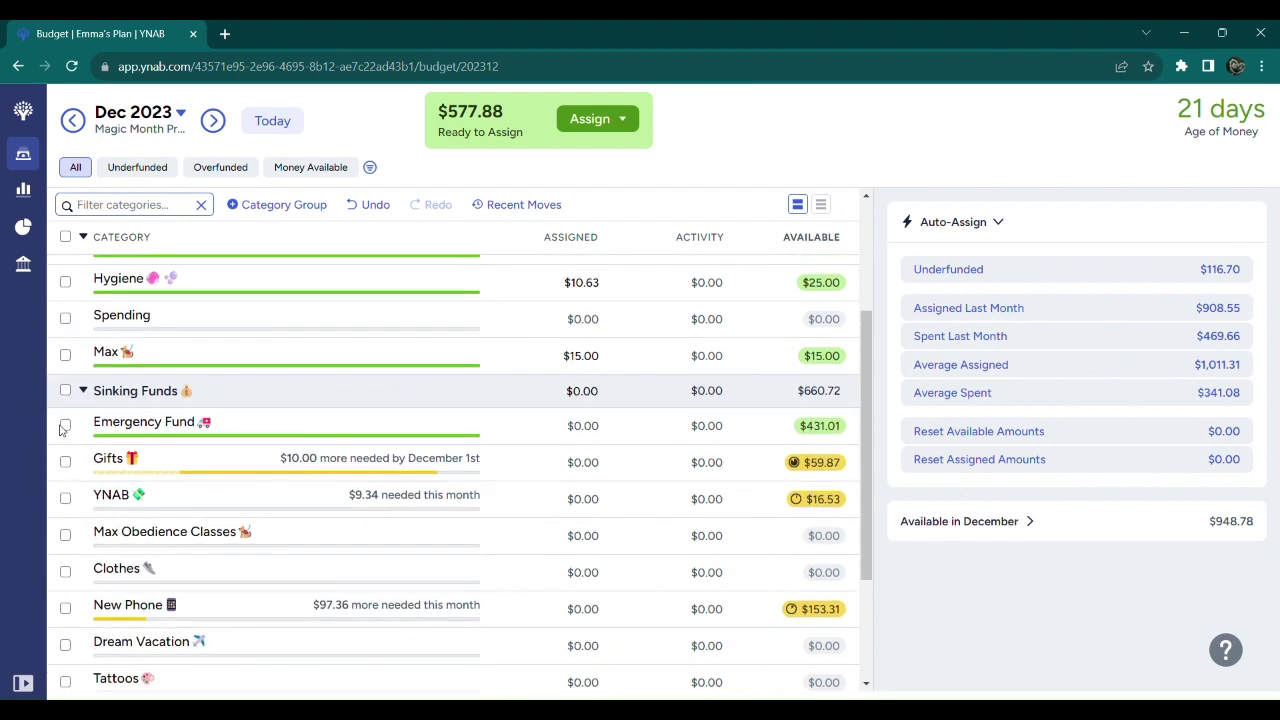
click(65, 428)
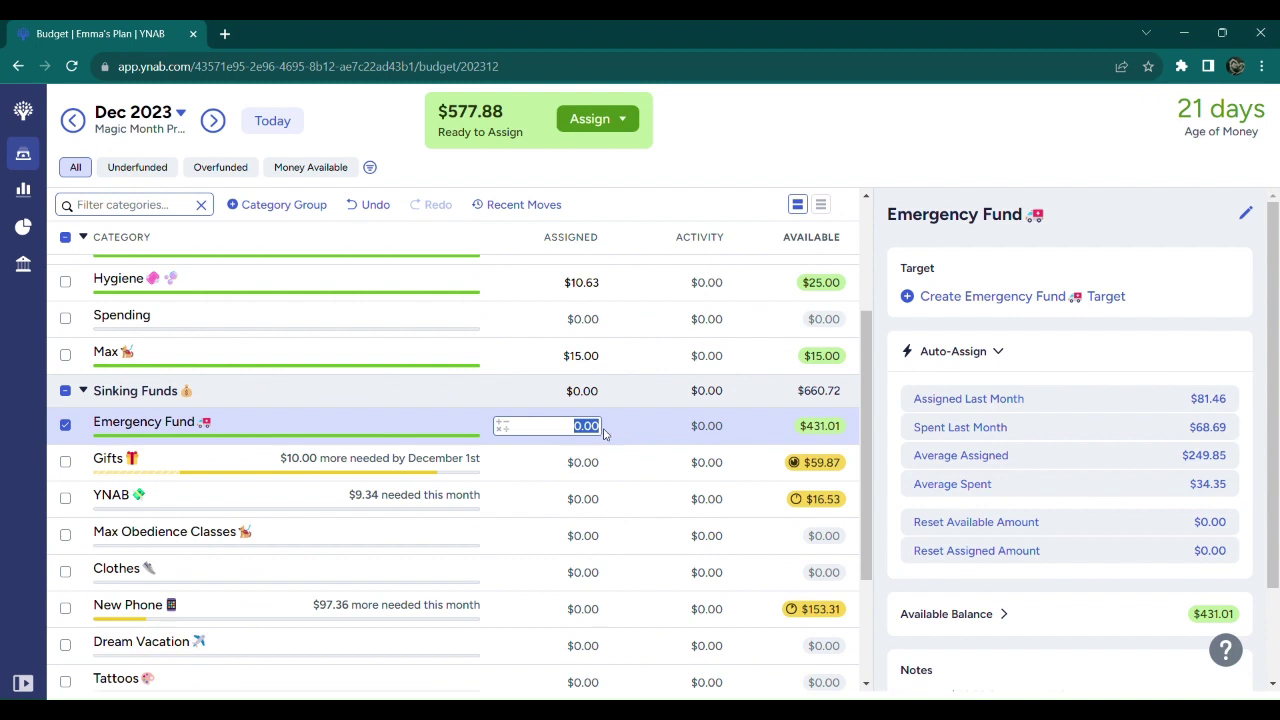
text(450-431)
key(Return)
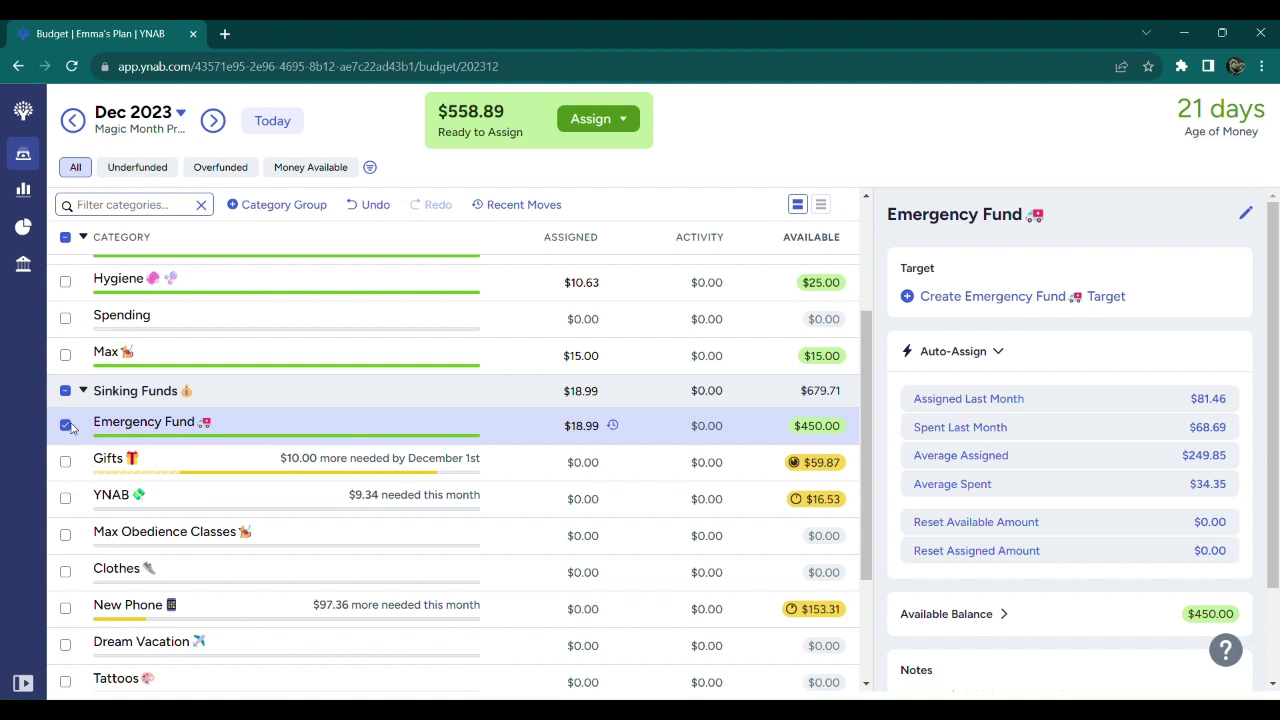
click(66, 425)
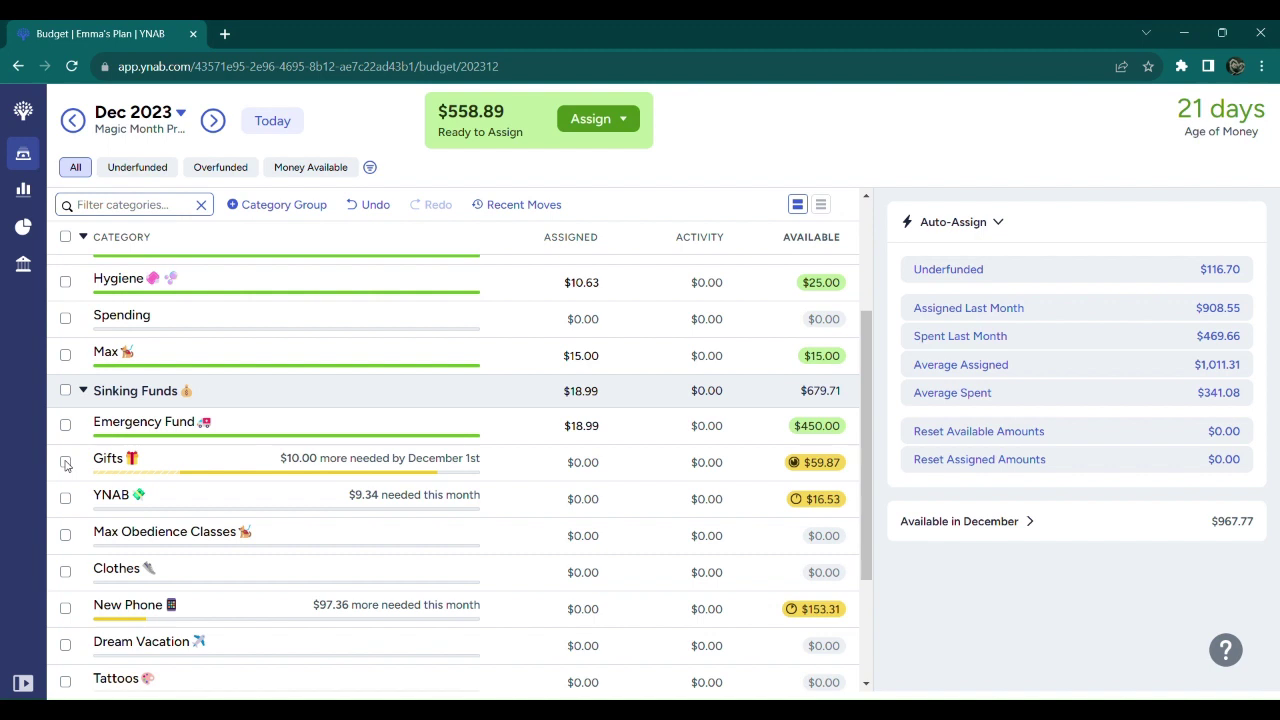
Assign $10.00 to the Gifts category under Sinking Funds
click(66, 463)
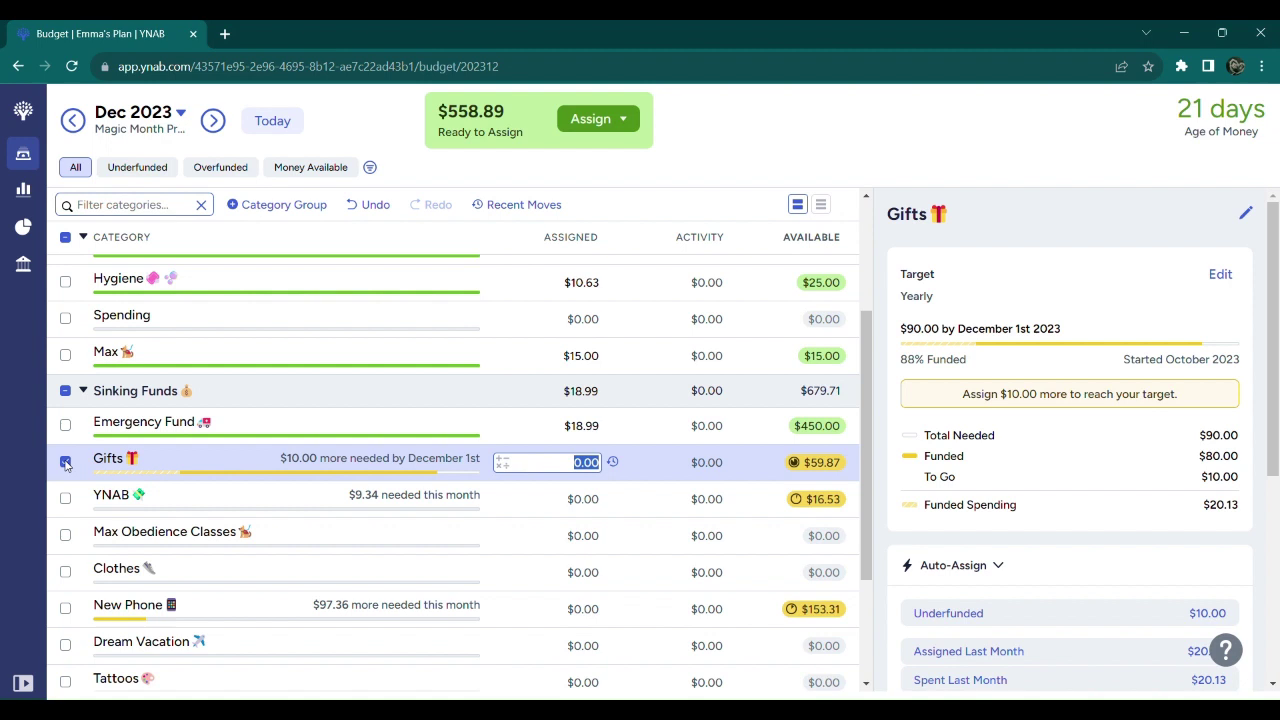
text(10.00)
click(65, 462)
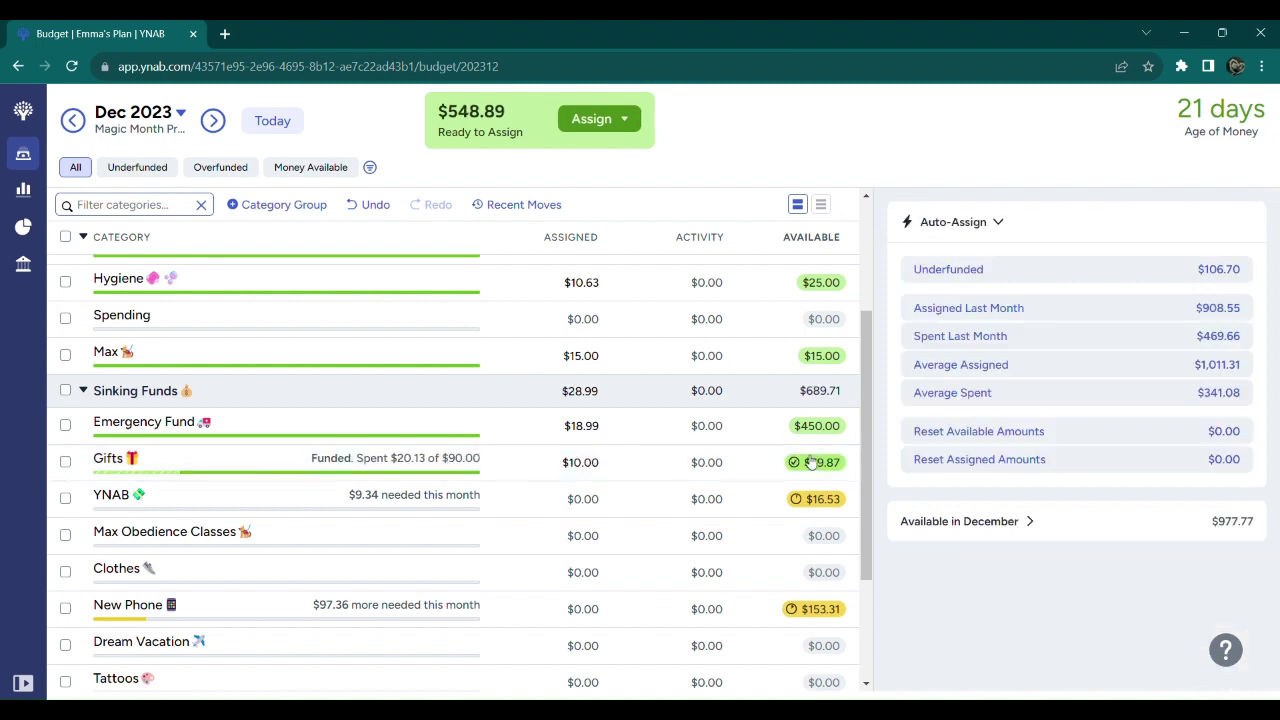
Add $0.13 to the amount assigned to the Gifts category under Sinking Funds
click(538, 463)
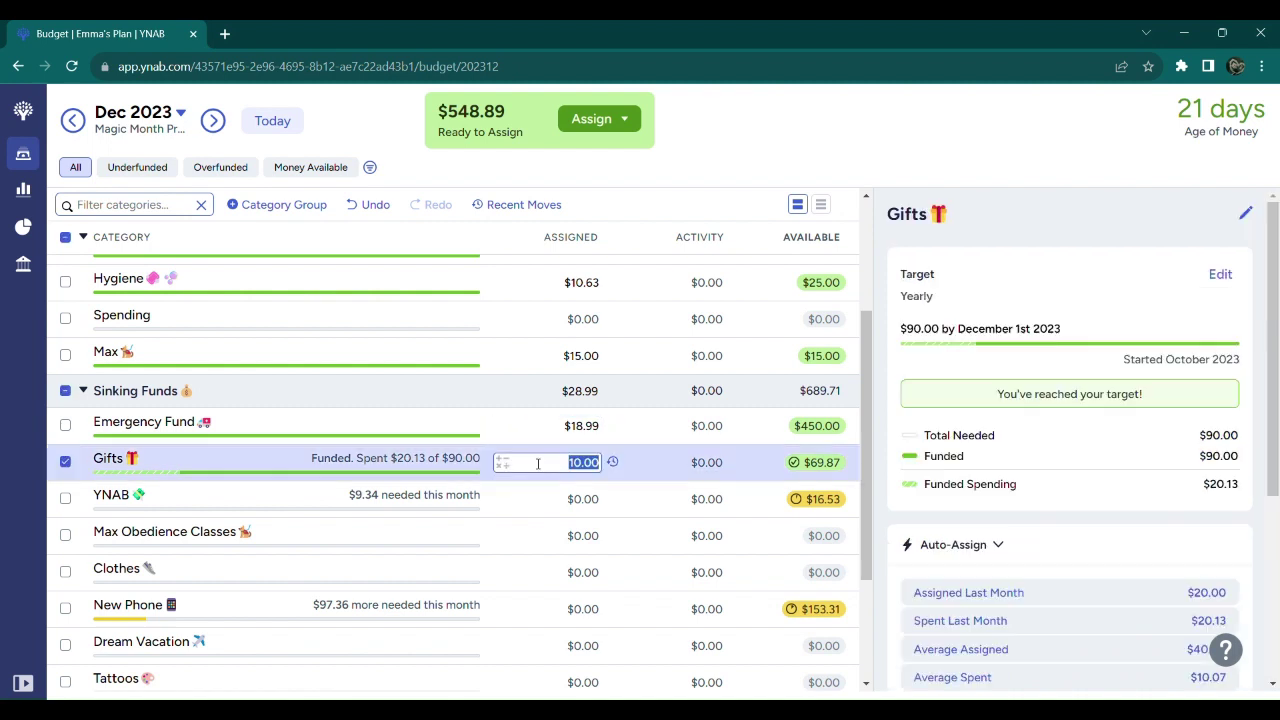
click(500, 462)
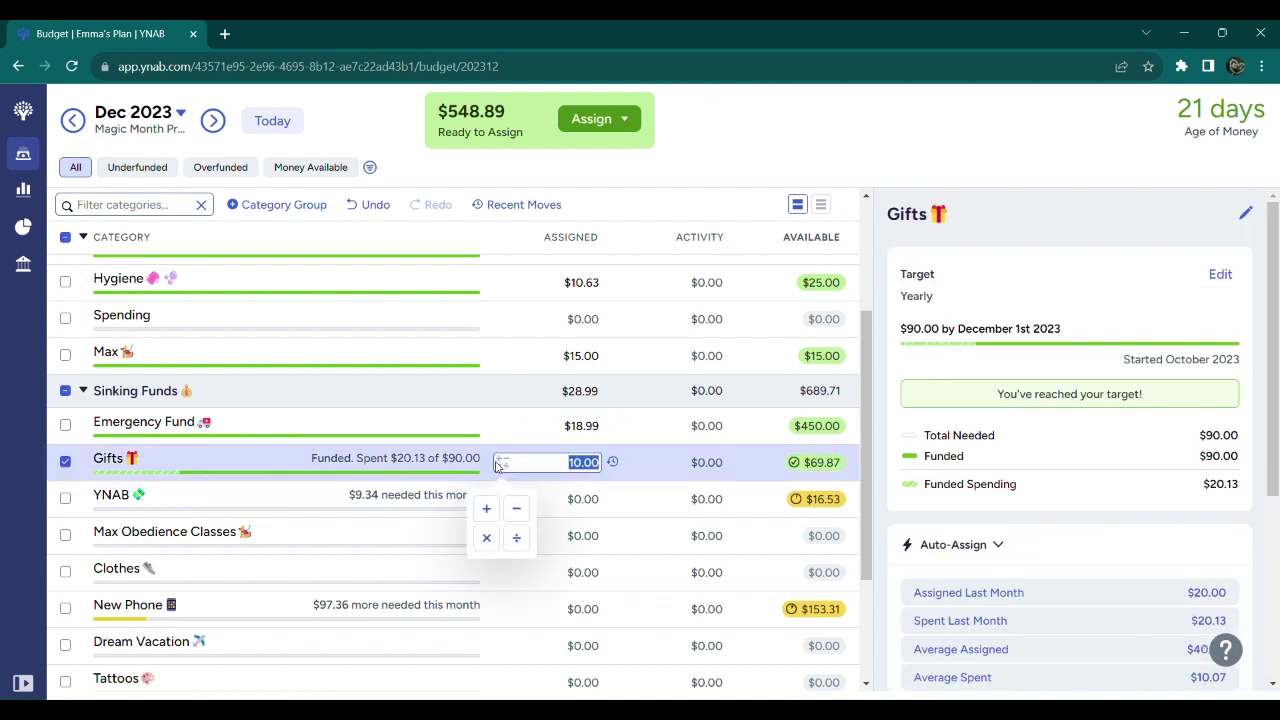
click(488, 510)
text(0.13)
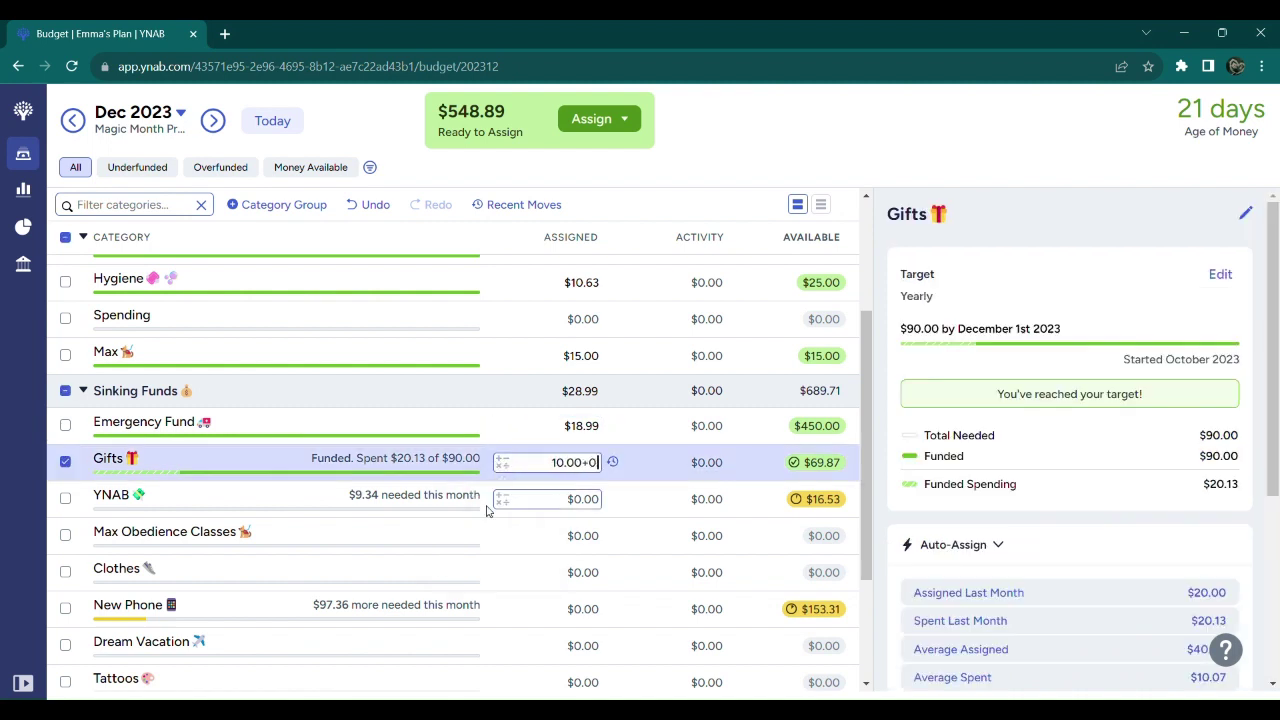
key(Return)
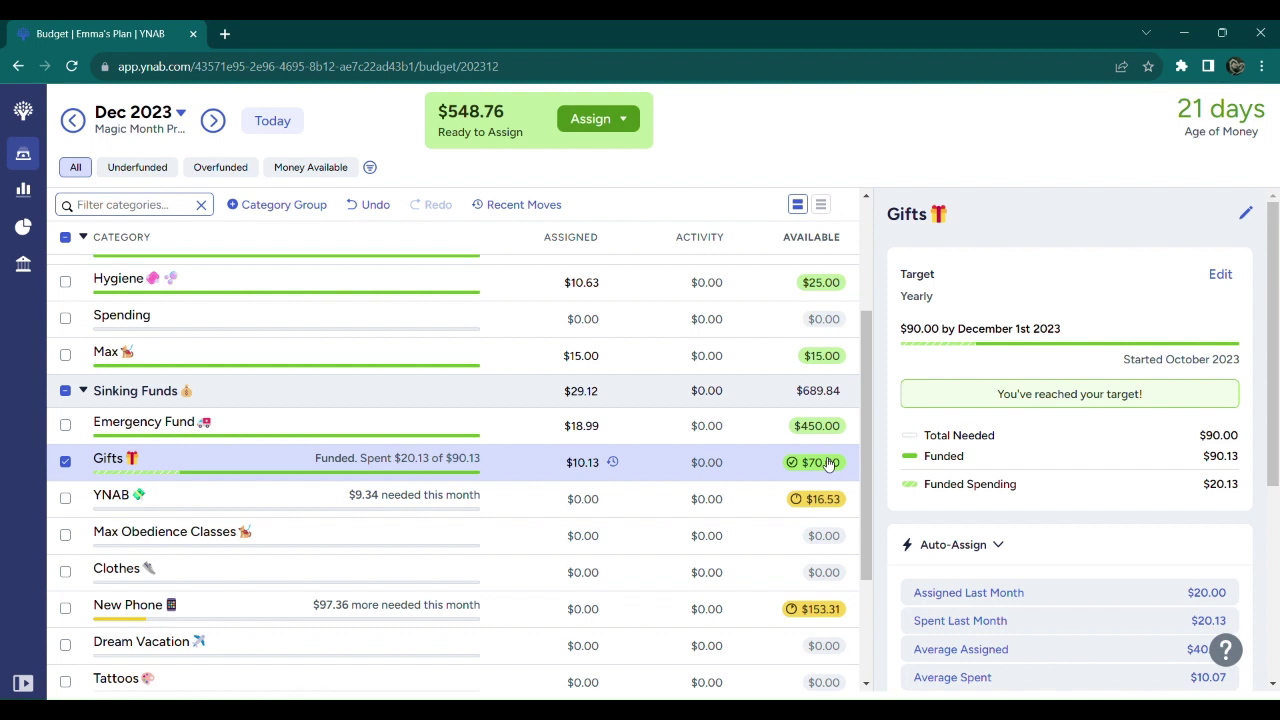
click(65, 462)
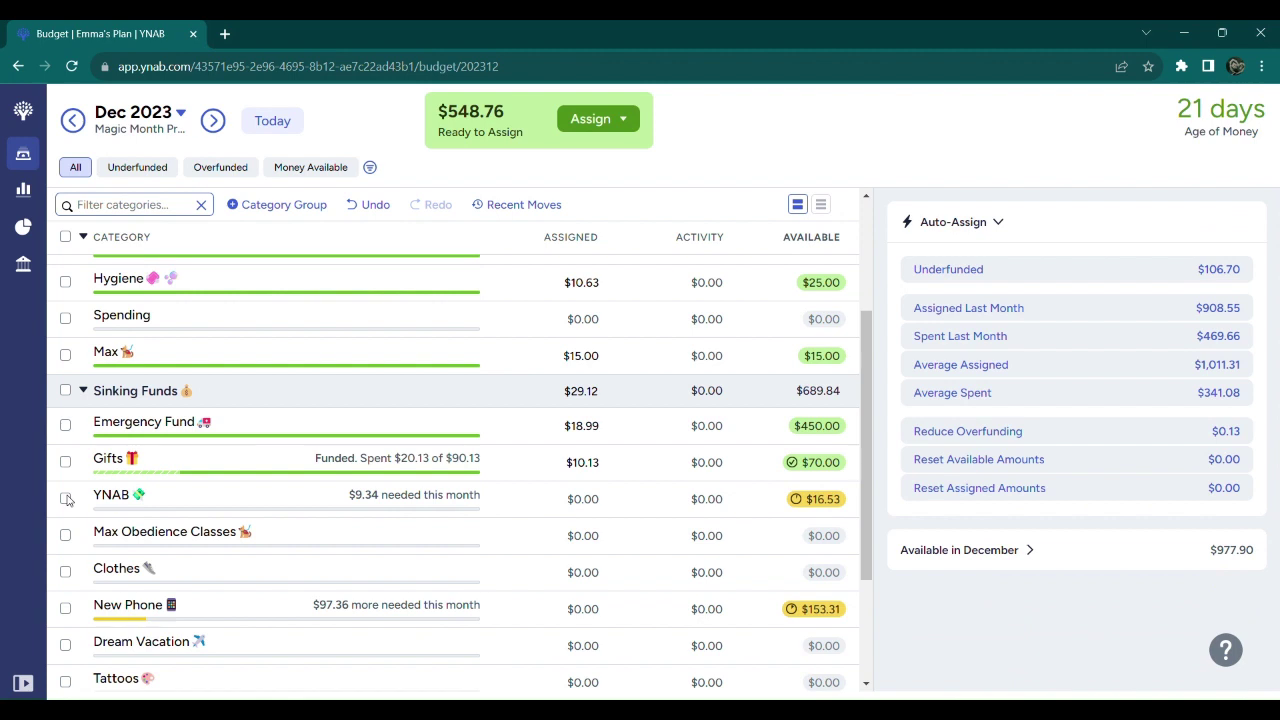
Assign $9.34 to the YNAB category under Sinking Funds
click(66, 499)
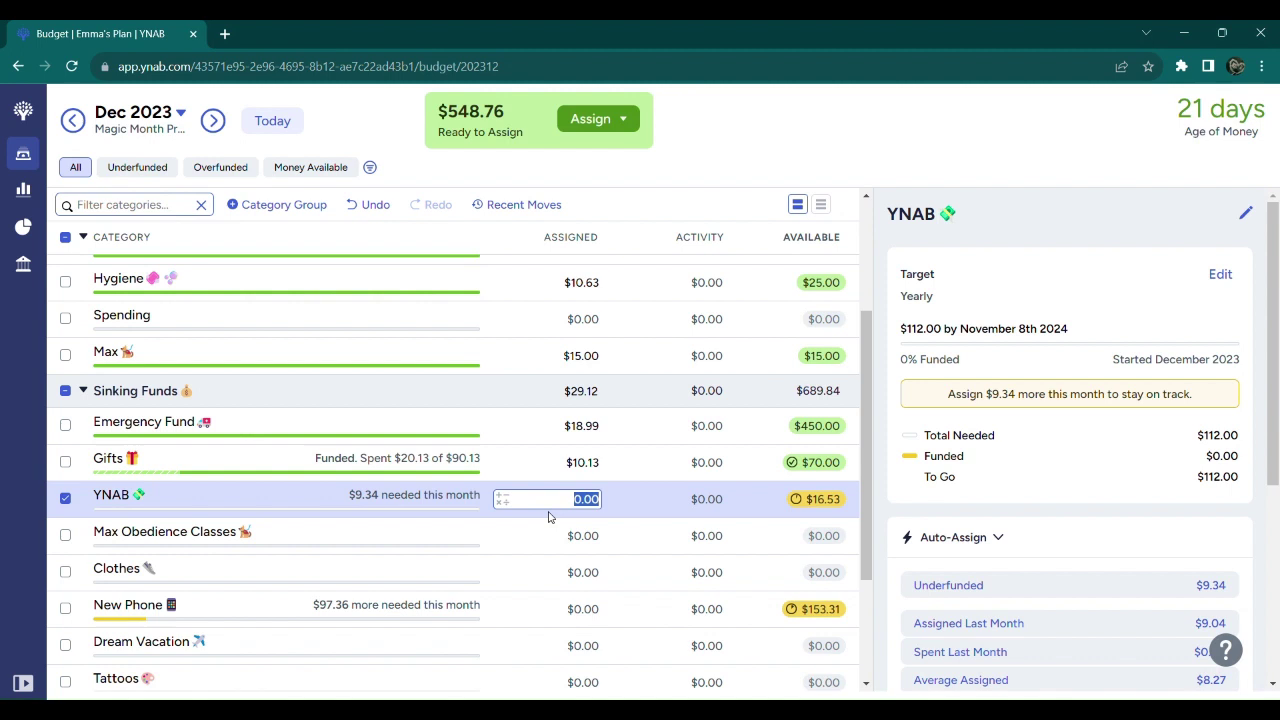
text(9.34)
click(68, 498)
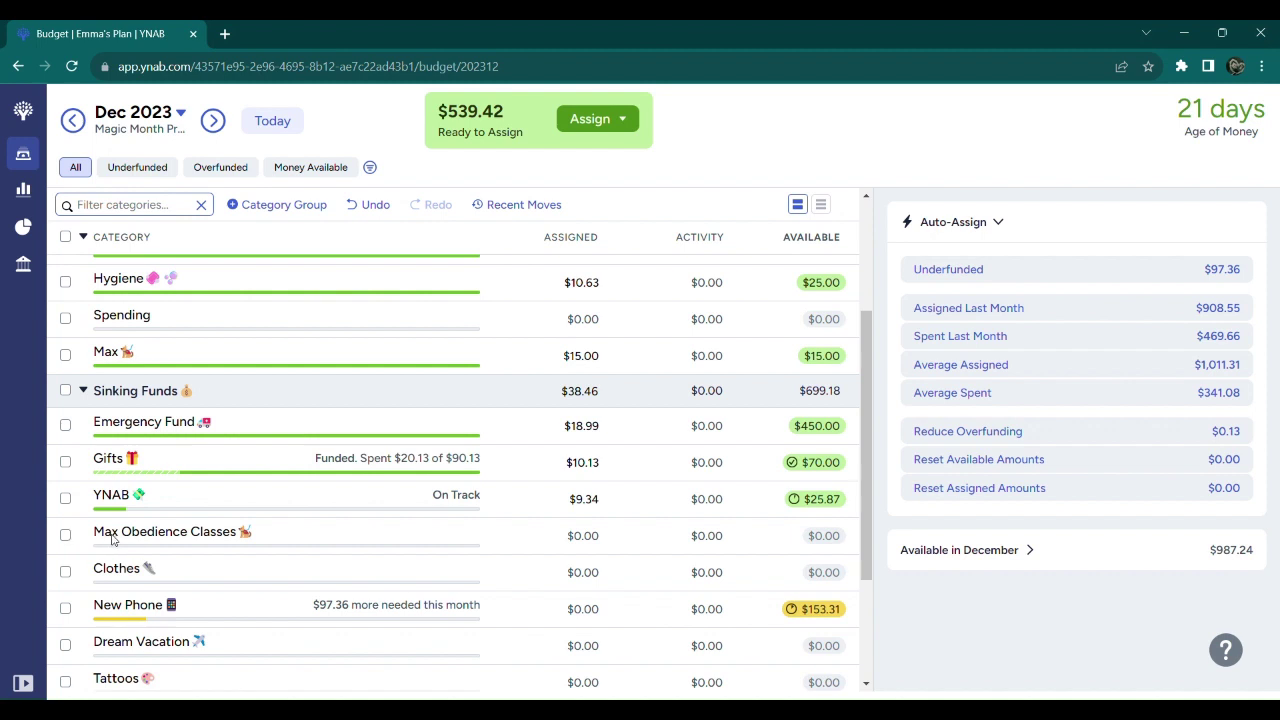
Assign $10.00 to the Clothes category under Sinking Funds
scroll(68, 540, down, 1)
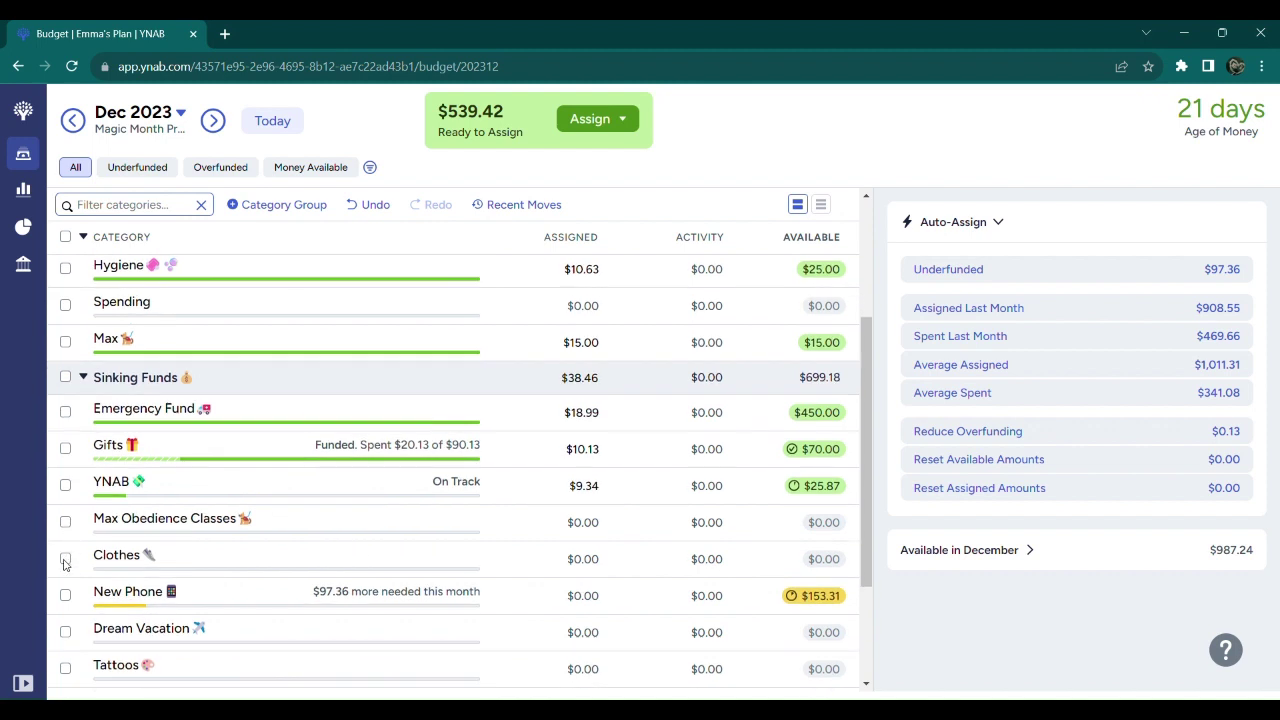
click(65, 560)
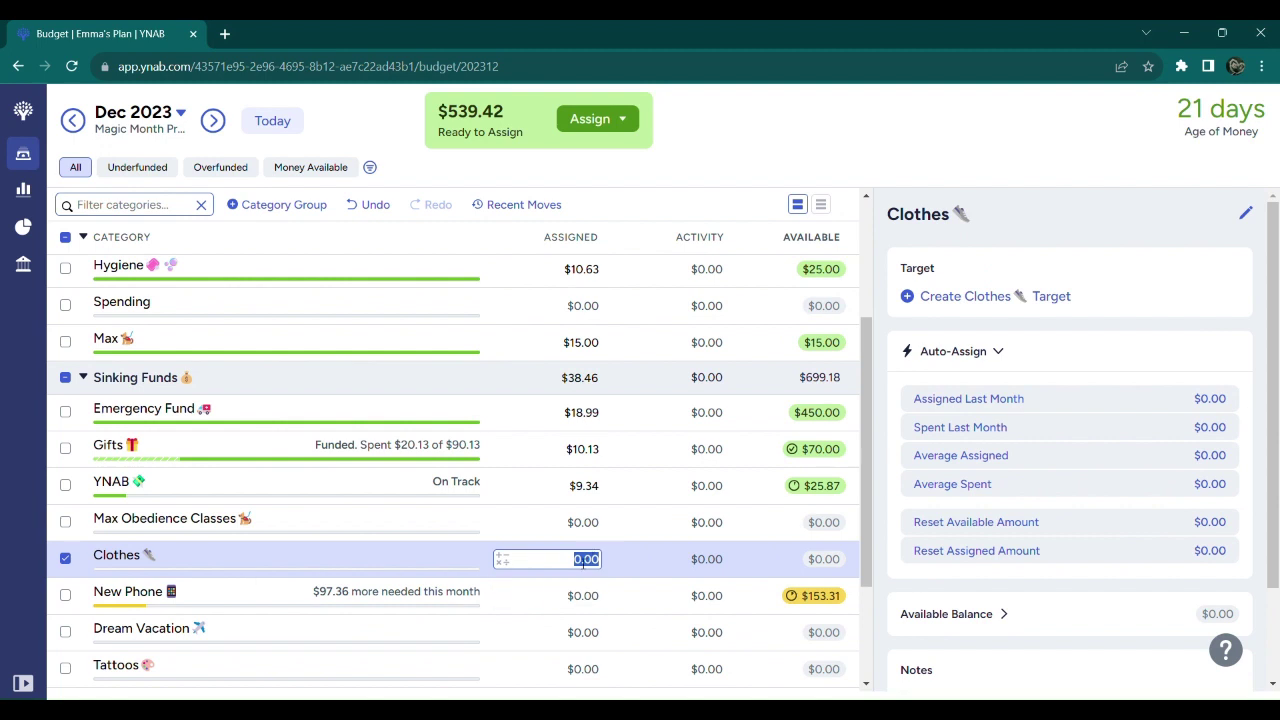
text(10.00)
click(65, 558)
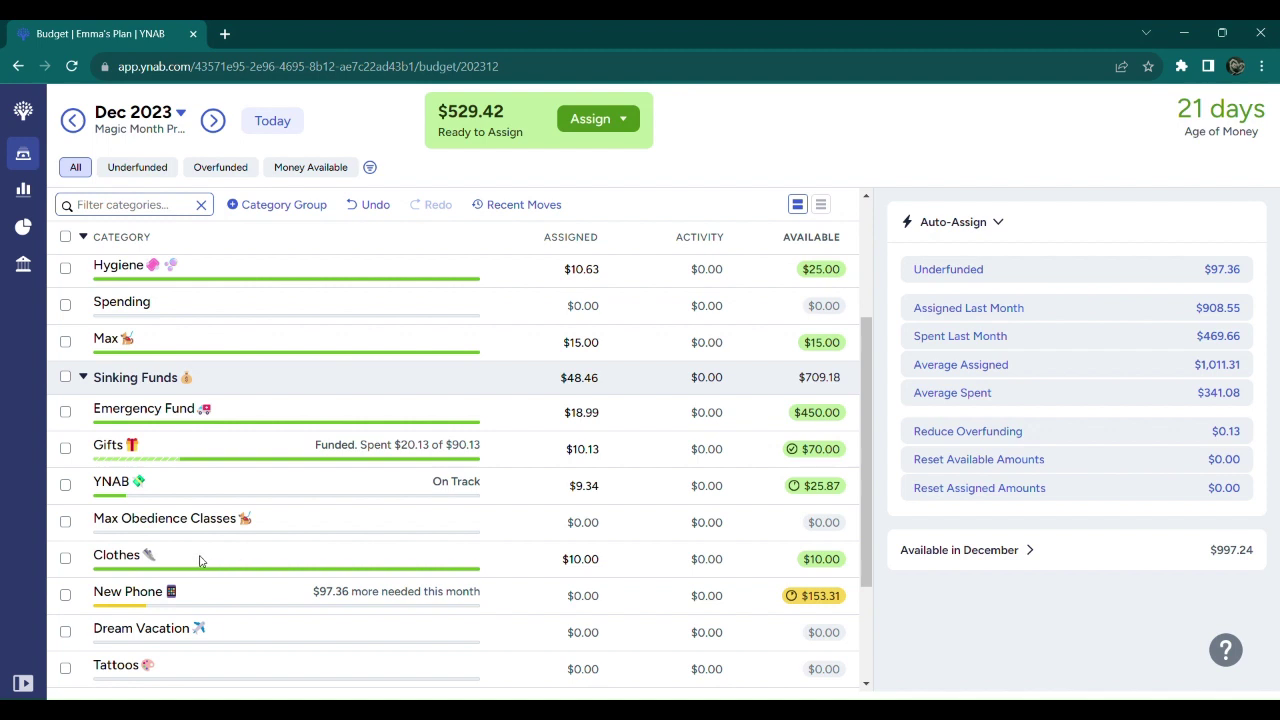
Assign $150.00 to the School Savings category in the Savings group
scroll(200, 562, down, 1)
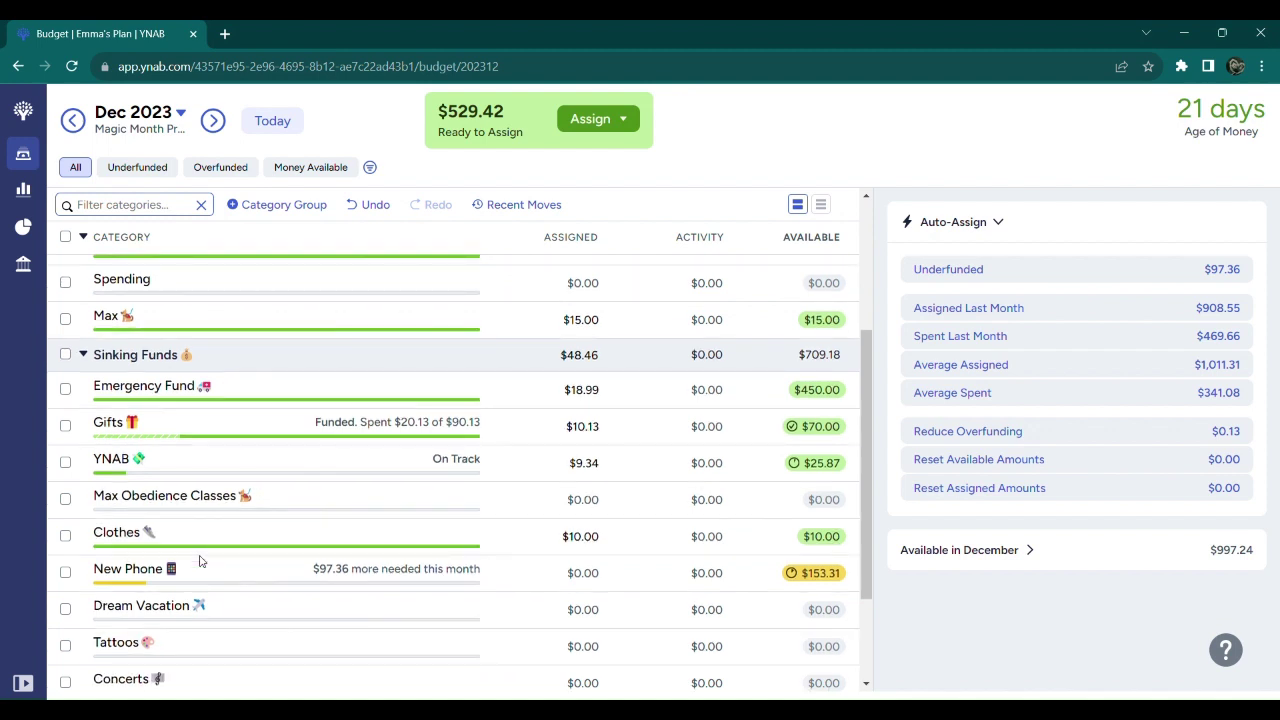
scroll(199, 562, down, 1)
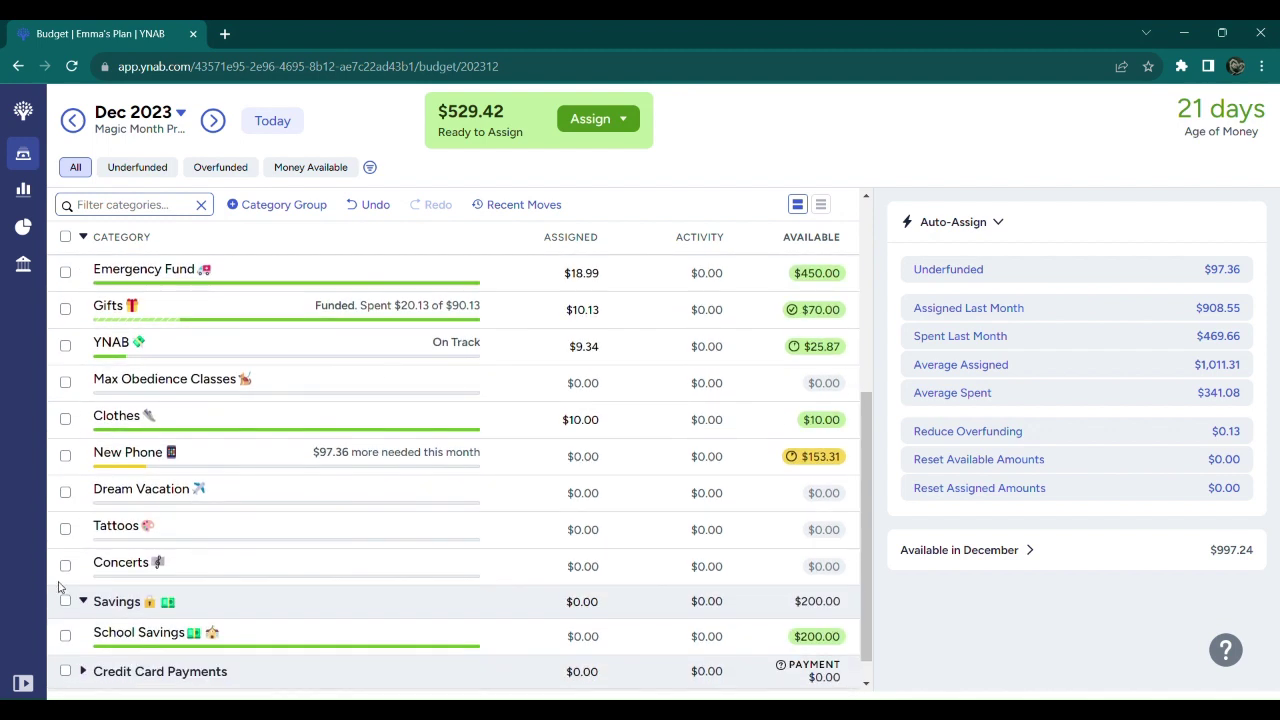
scroll(60, 590, down, 1)
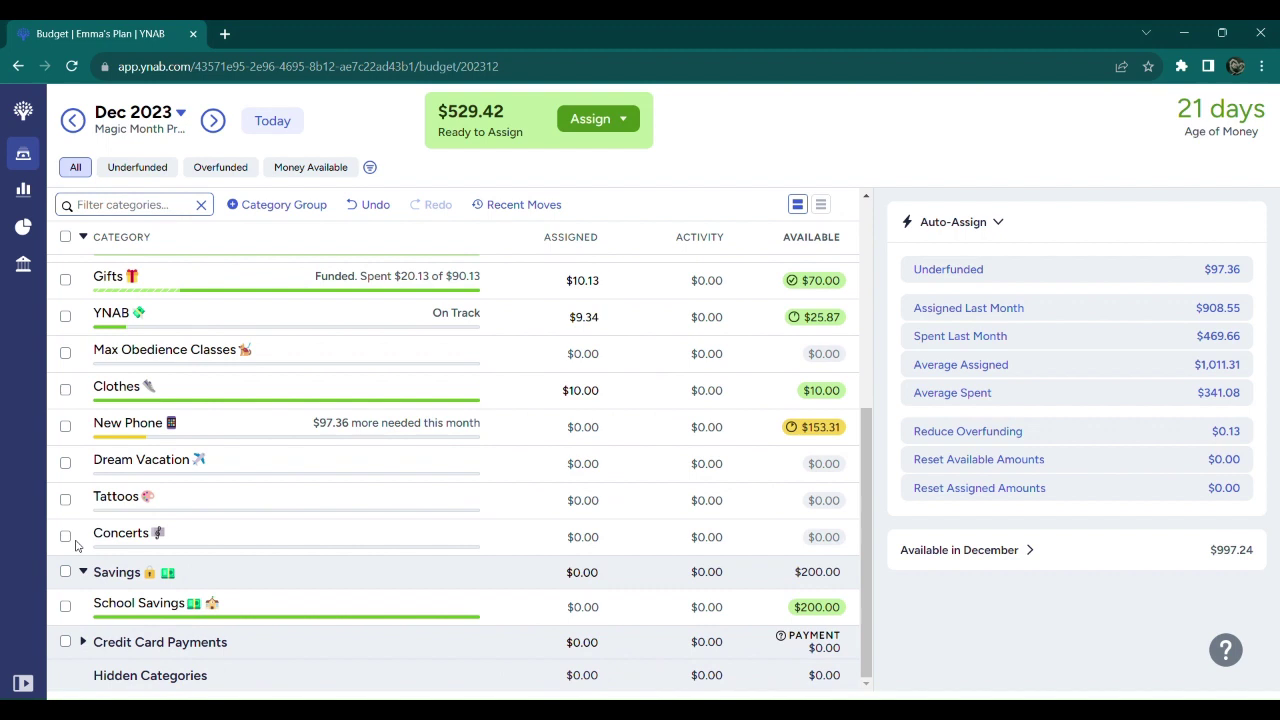
click(68, 610)
text(150)
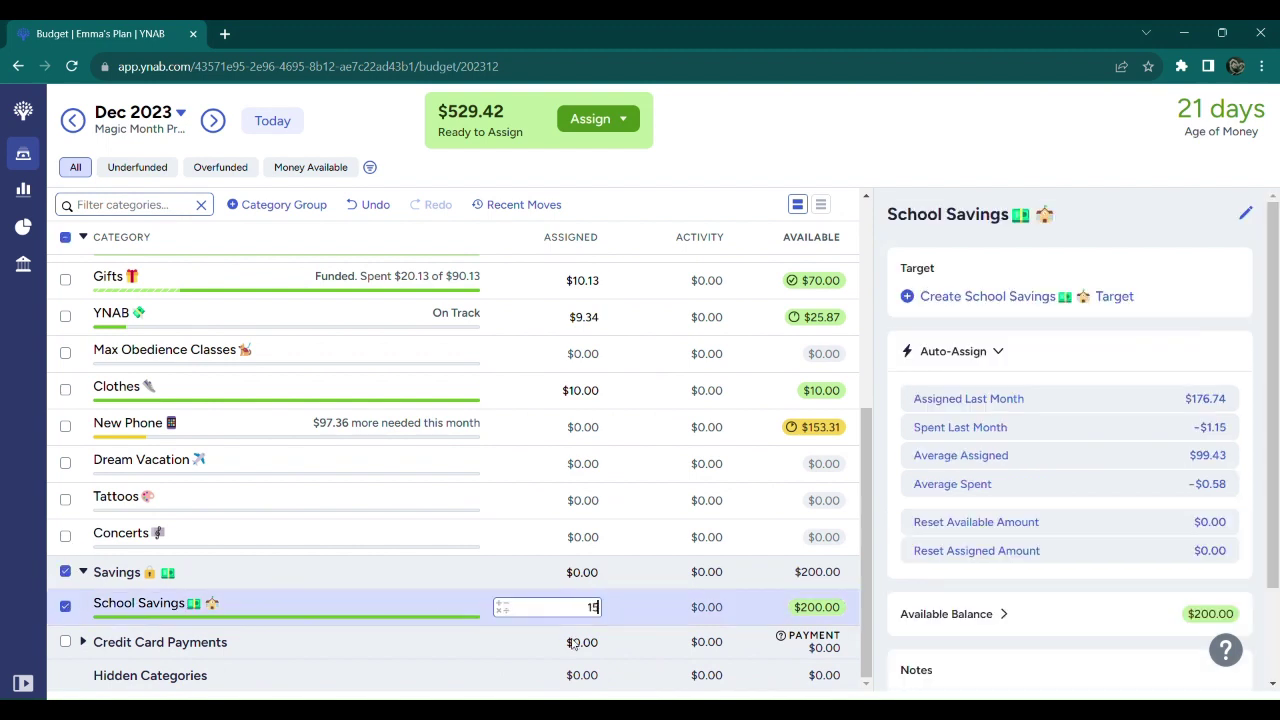
click(65, 605)
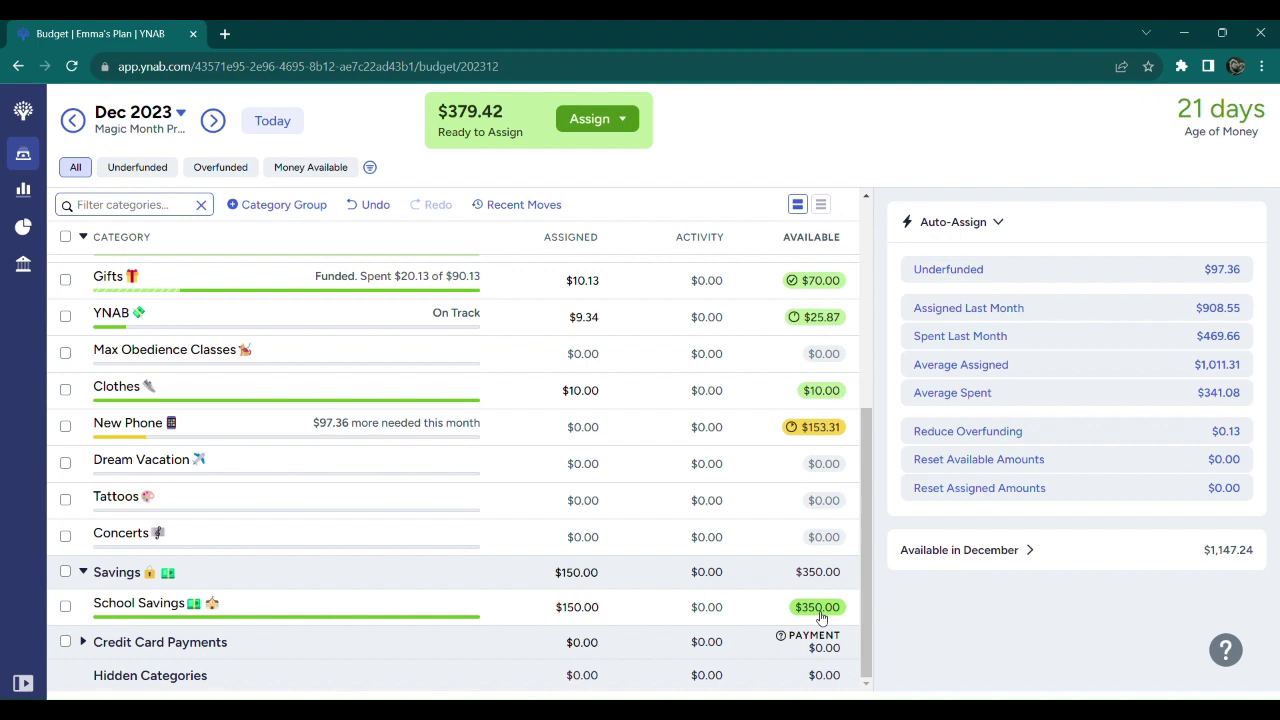
Assign $300.00 to the Tattoos category under Sinking Funds
click(64, 500)
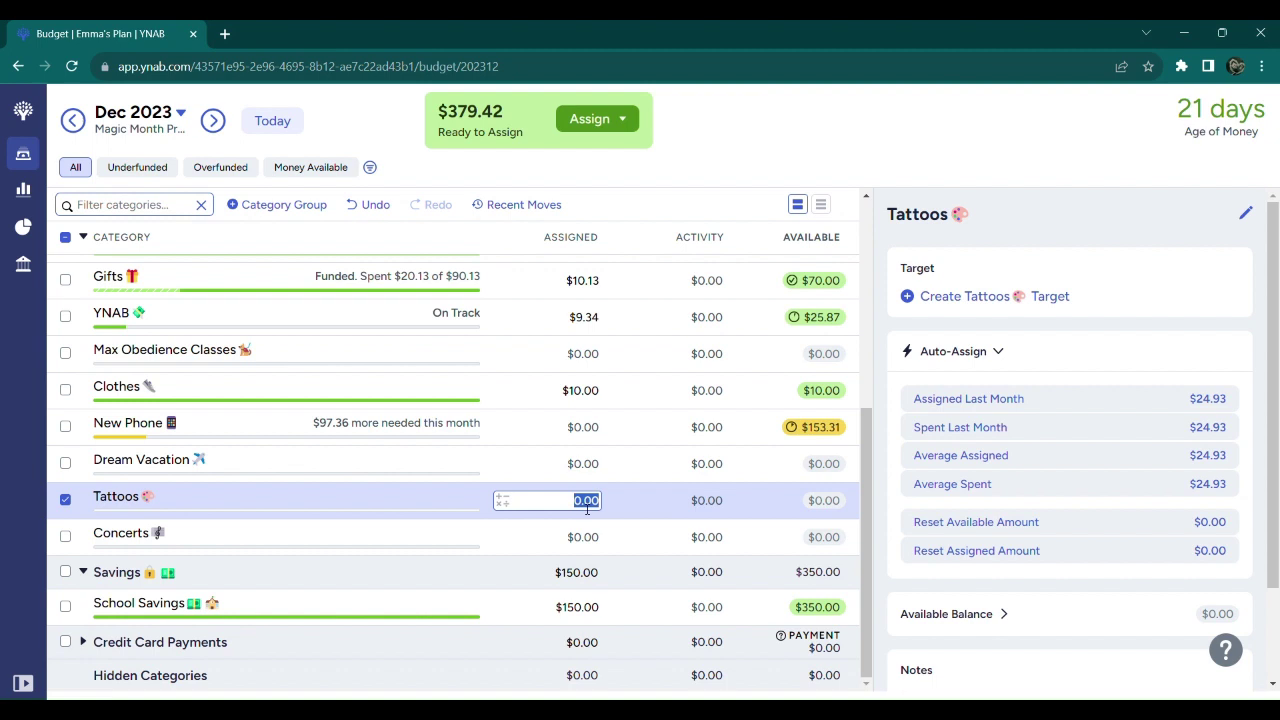
text(300)
click(65, 500)
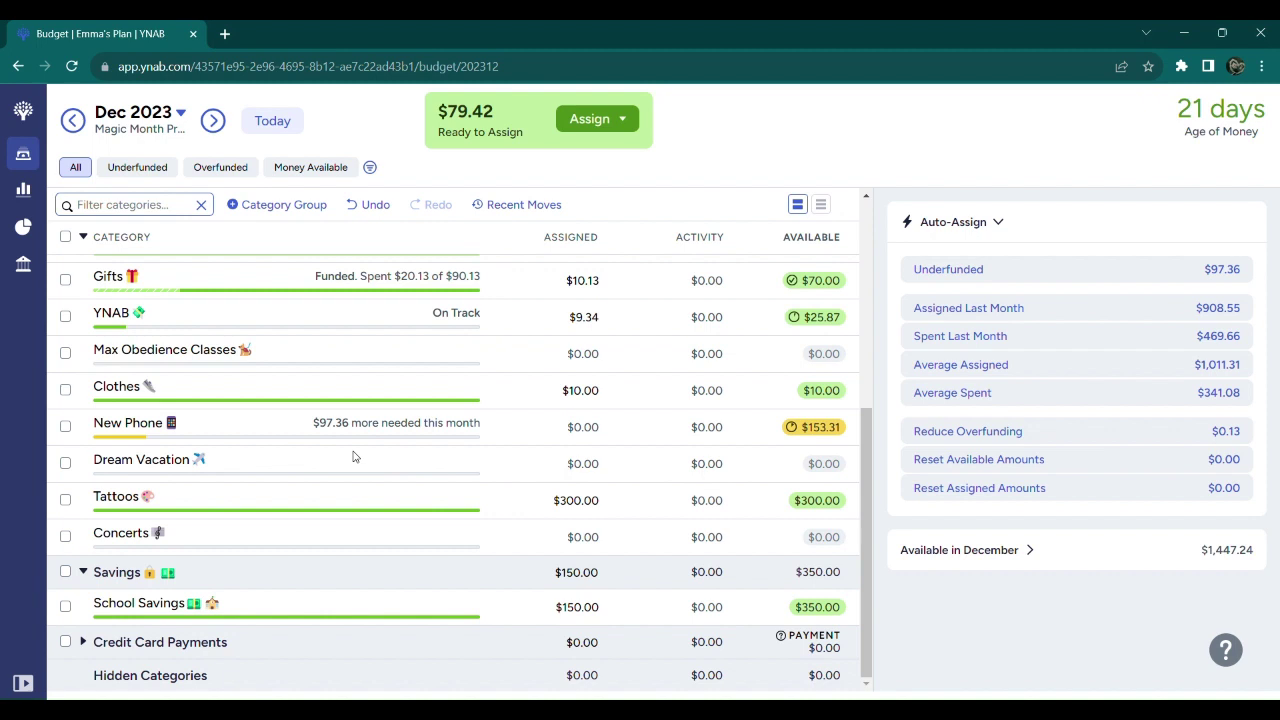
Assign $5.00 to the Concerts category under Sinking Funds
click(65, 537)
text(5.00)
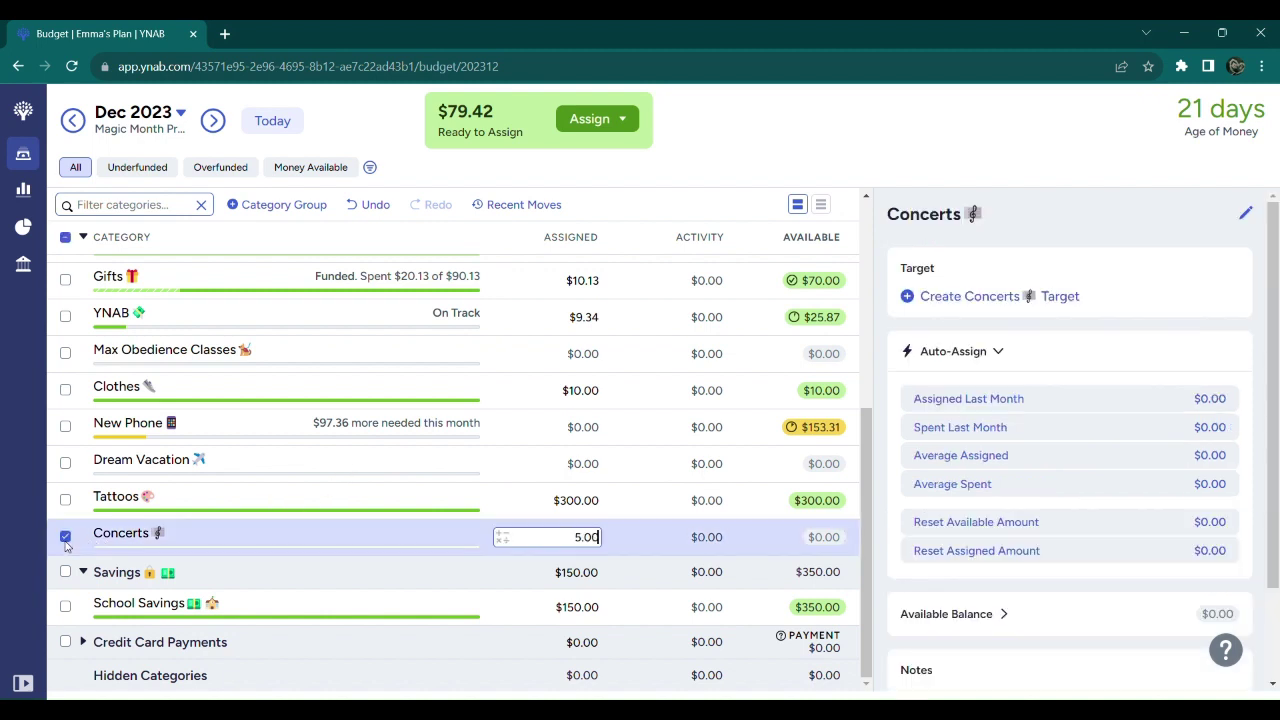
key(Return)
key(Escape)
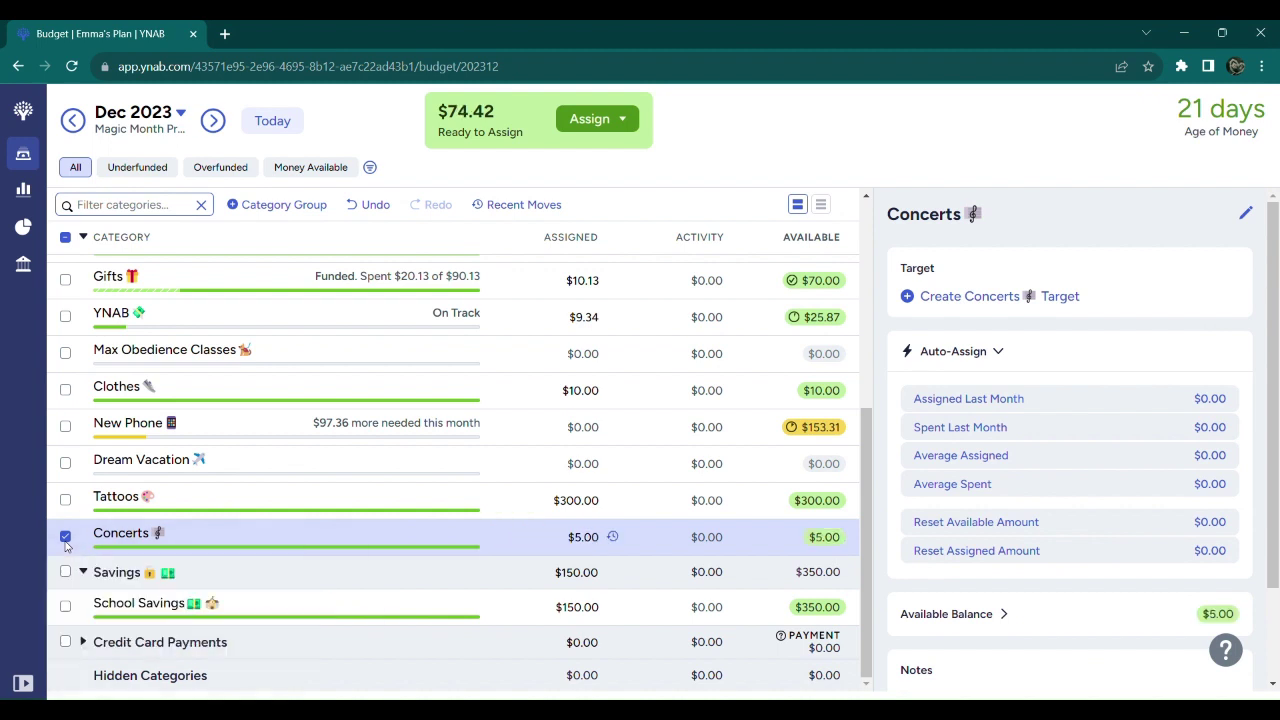
click(65, 537)
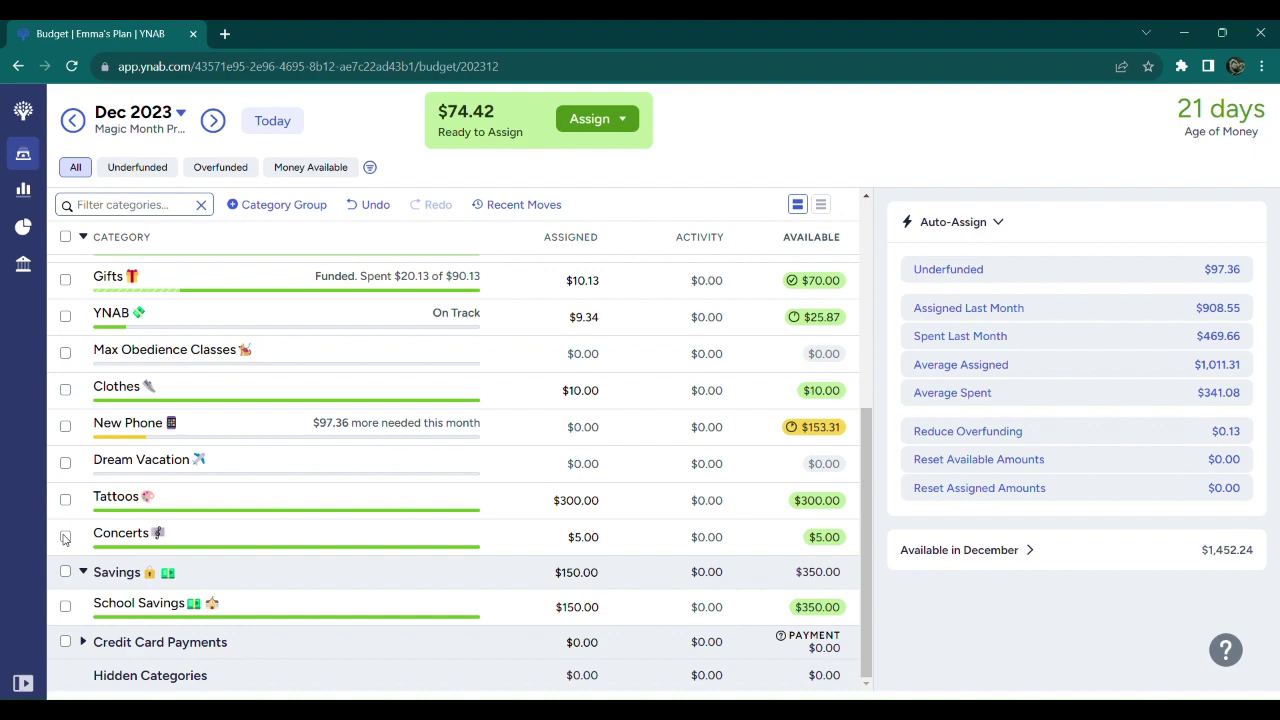
Assign $5.00 to the Dream Vacation category under Sinking Funds
scroll(63, 536, up, 3)
scroll(63, 538, down, 3)
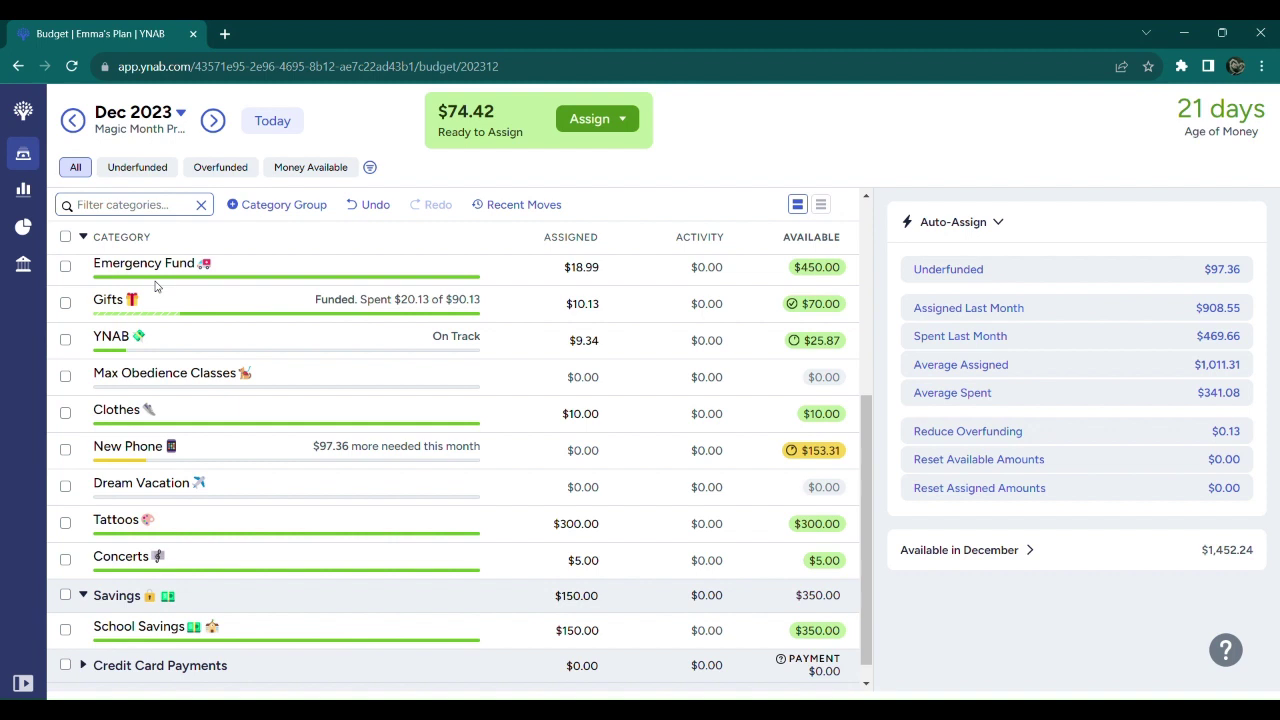
click(64, 490)
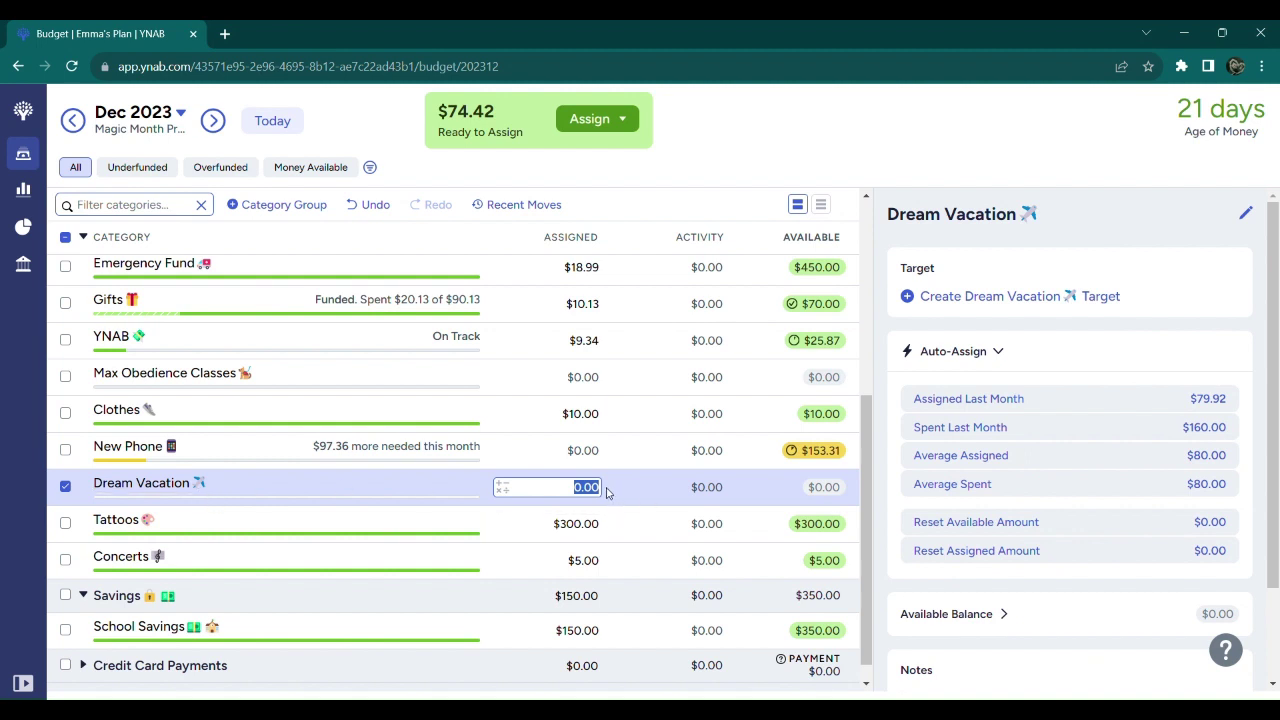
text(5.00)
click(64, 487)
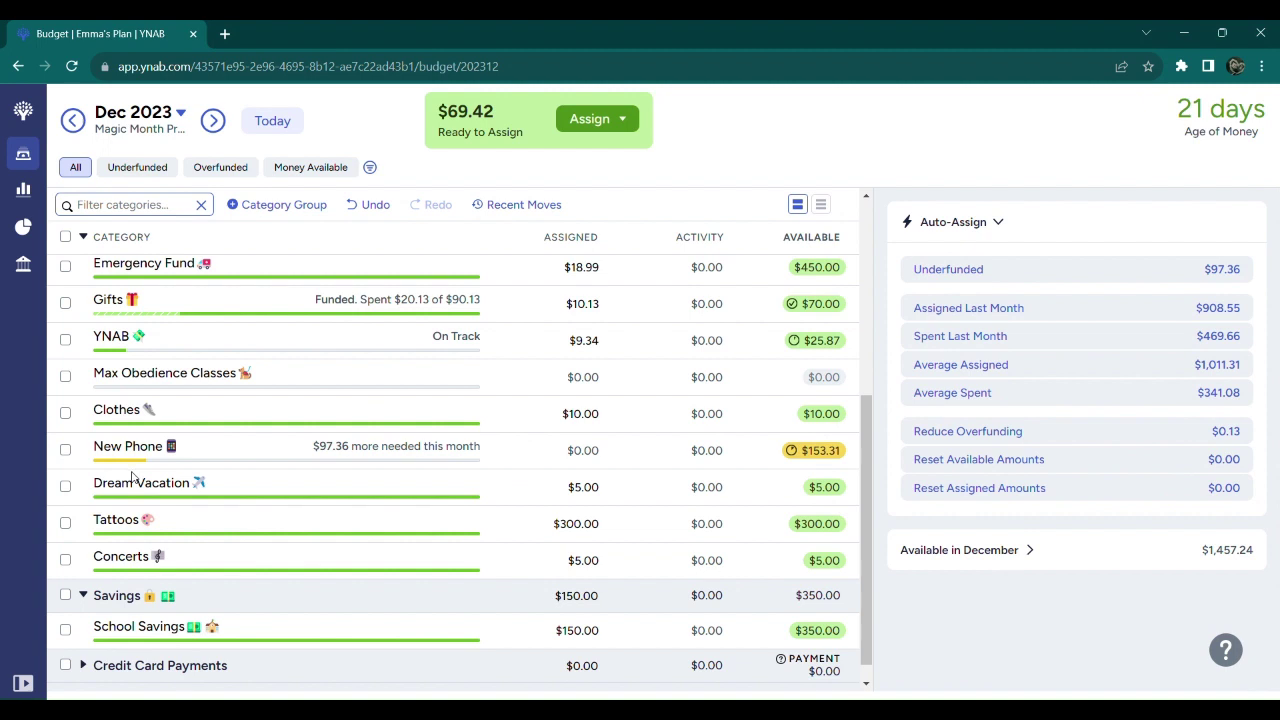
Collapse the Fixed Expenses and Variable Spending category groups in the December 2023 budget
click(66, 452)
click(66, 452)
scroll(66, 458, up, 3)
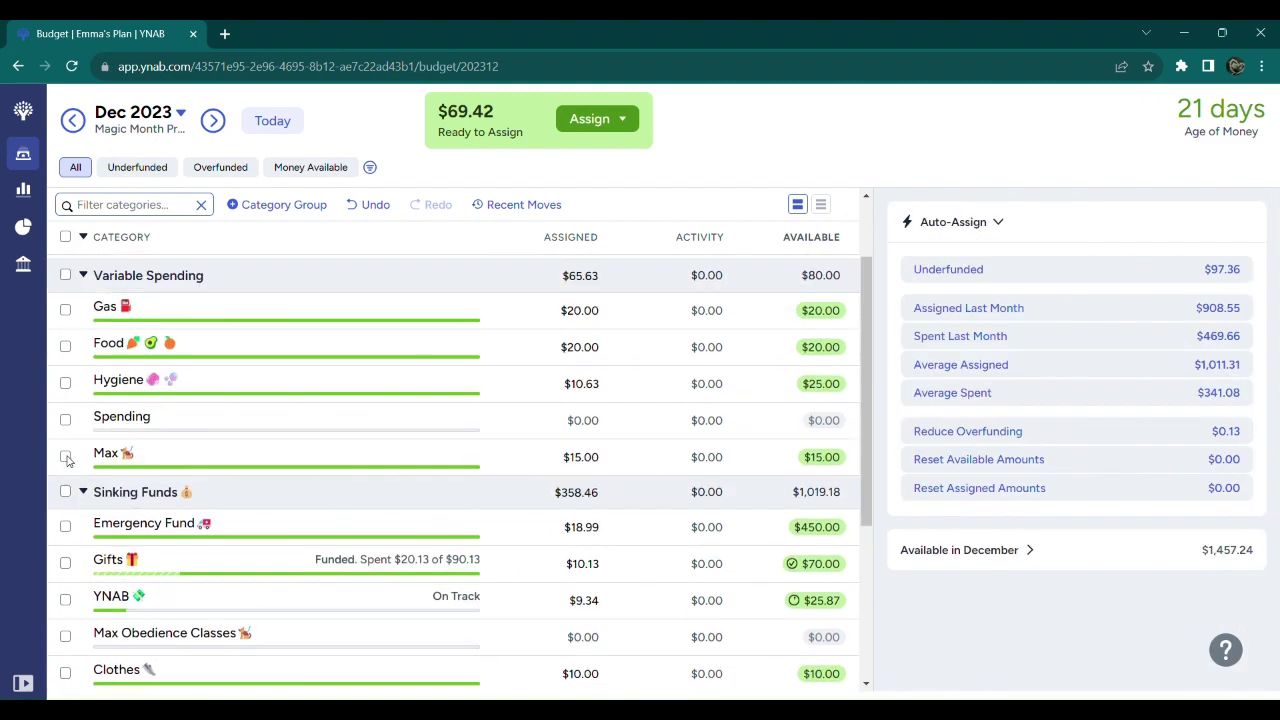
scroll(66, 458, up, 1)
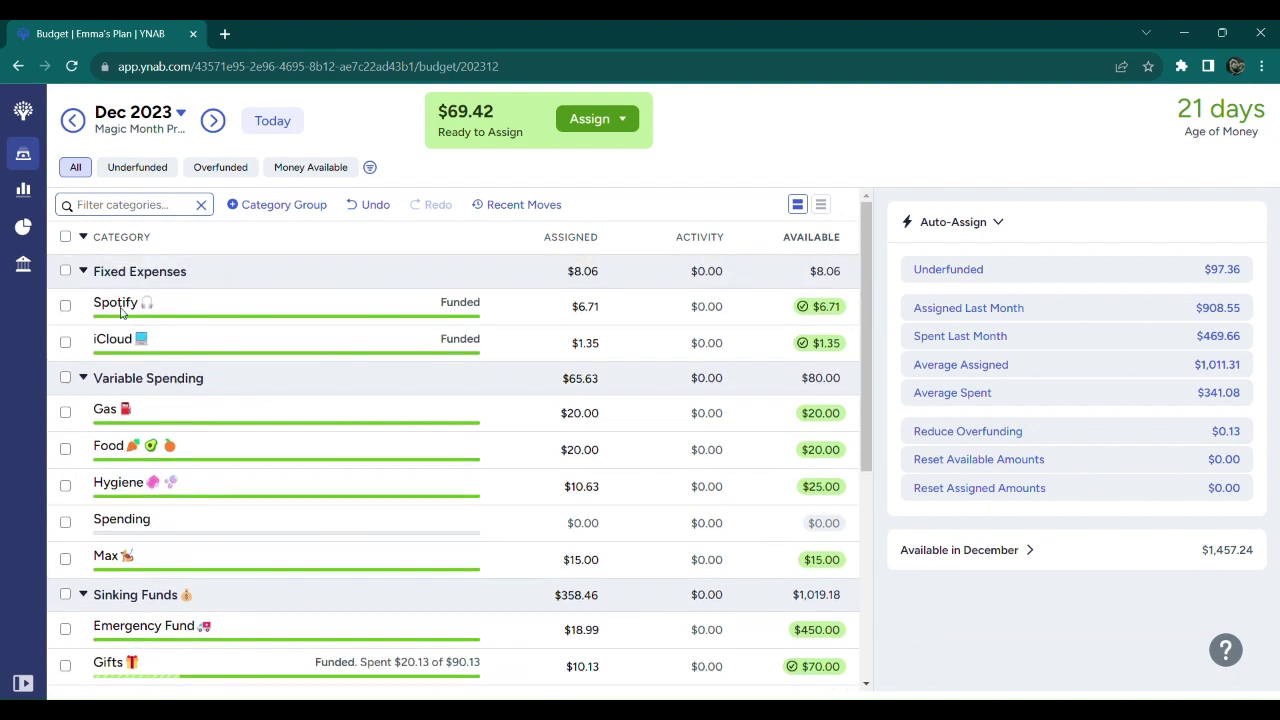
click(84, 271)
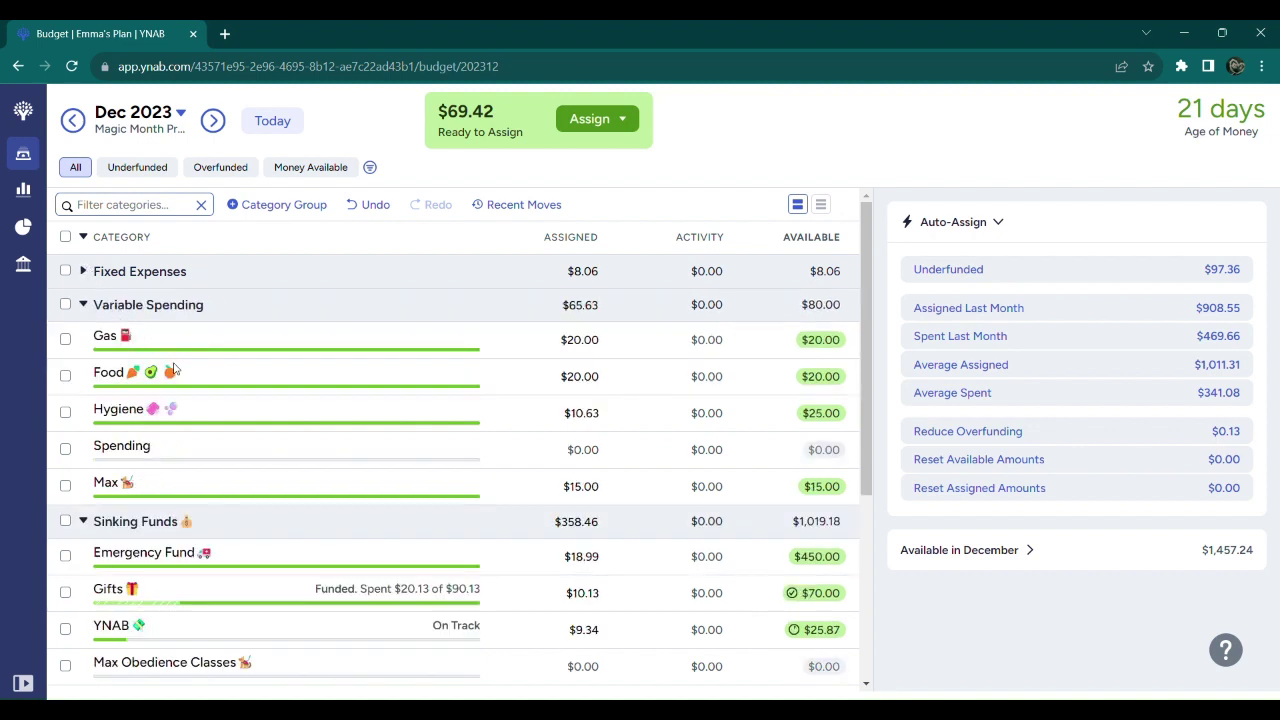
click(84, 305)
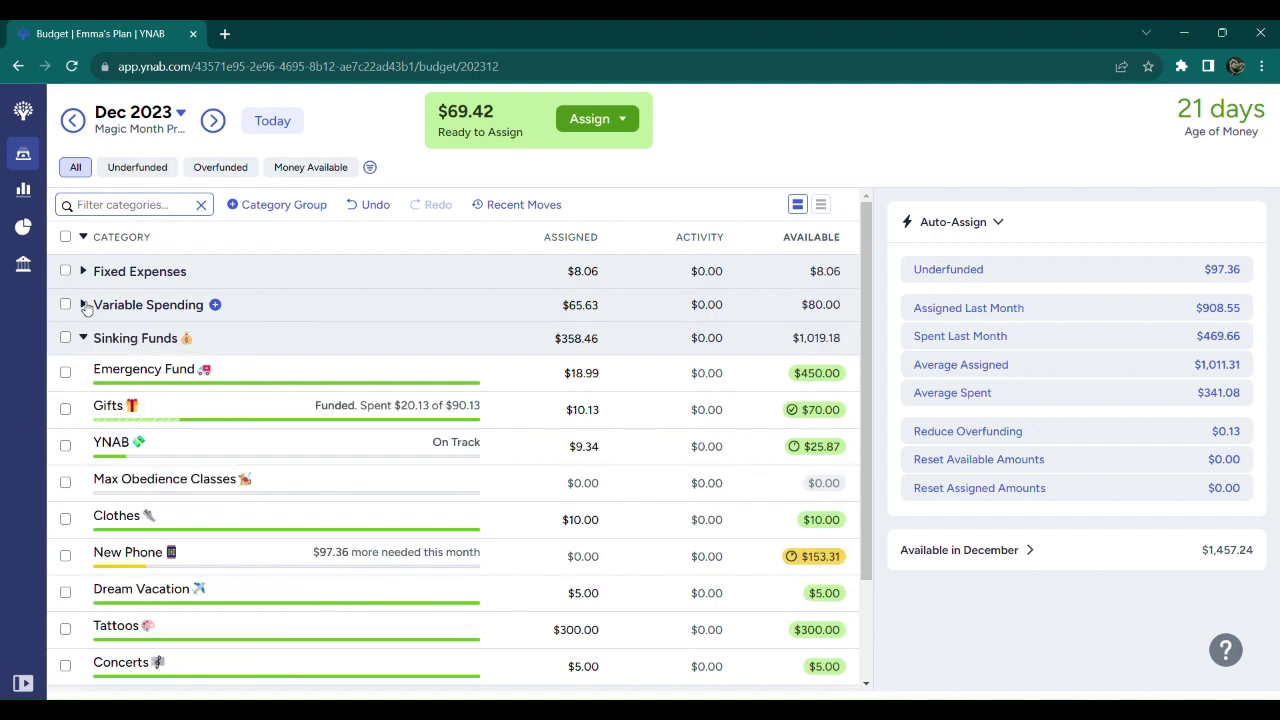
click(84, 305)
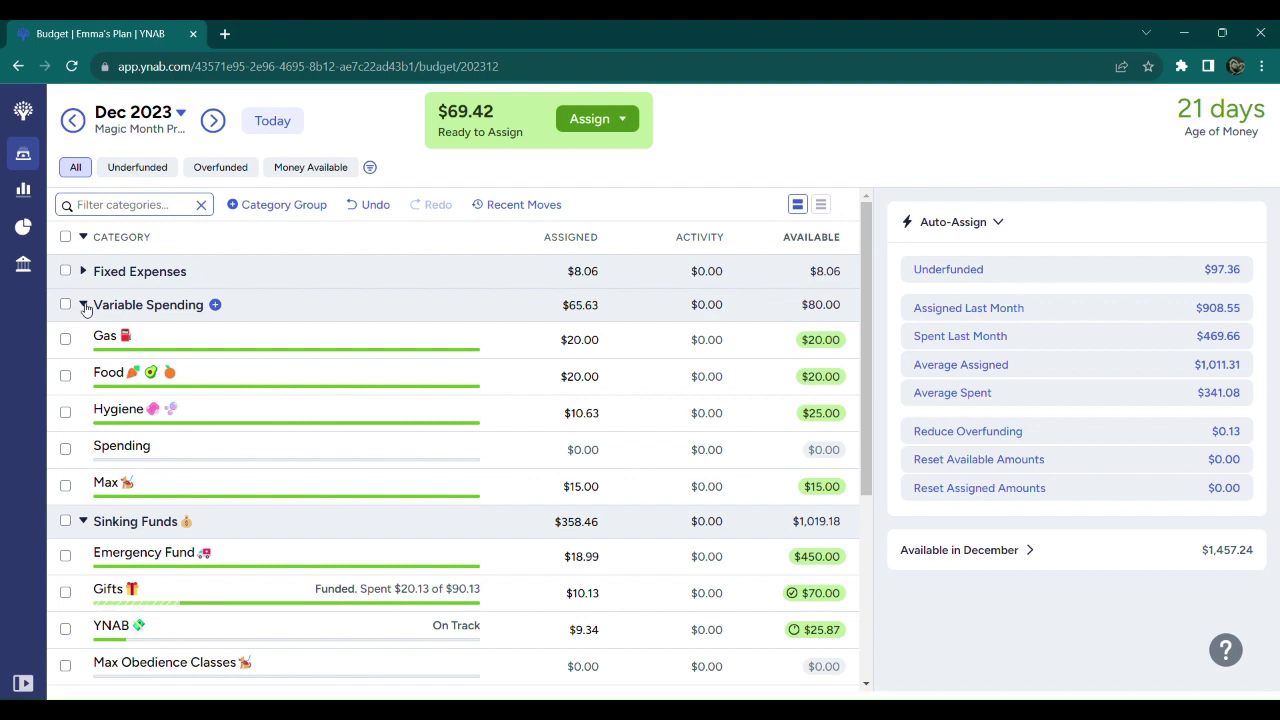
click(84, 305)
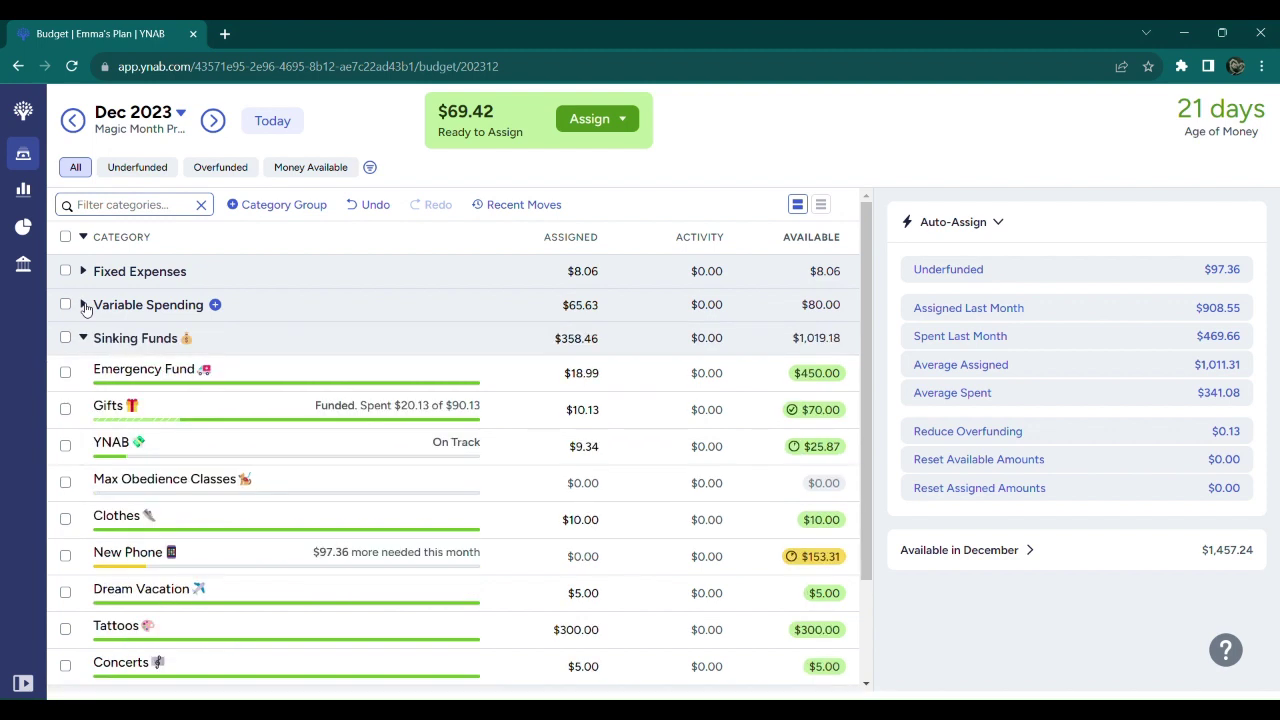
scroll(86, 308, down, 1)
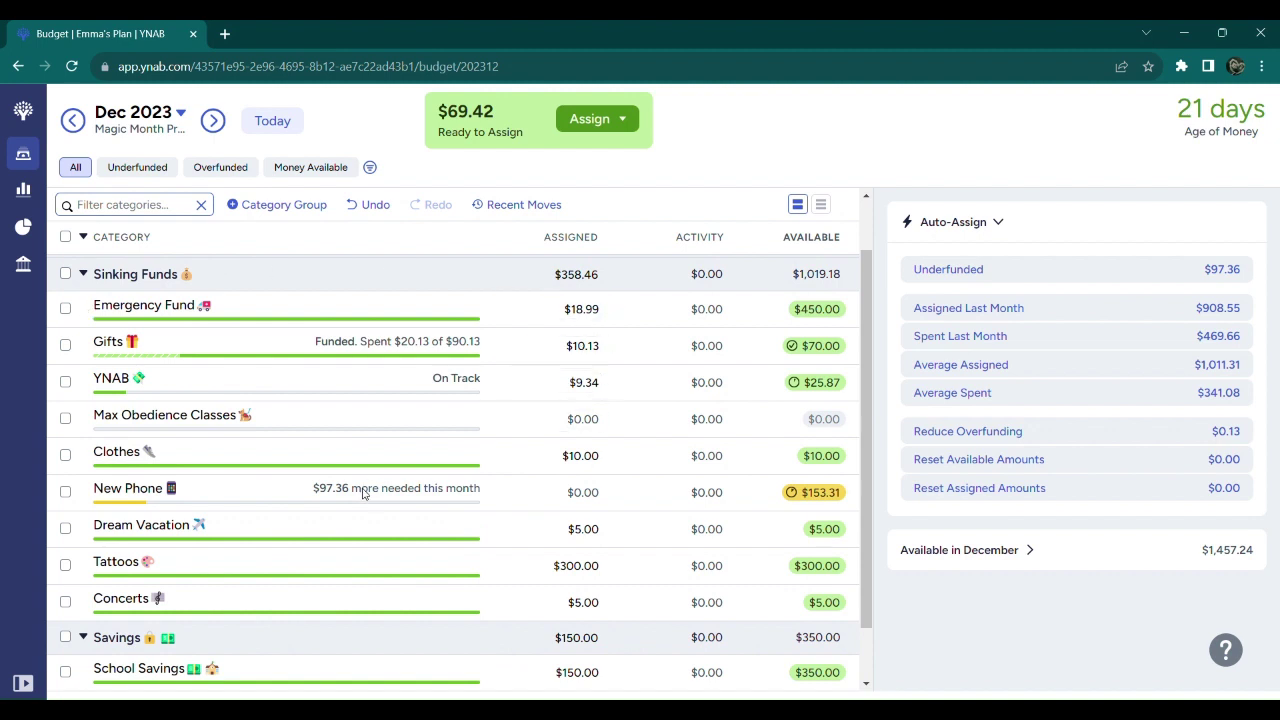
click(582, 347)
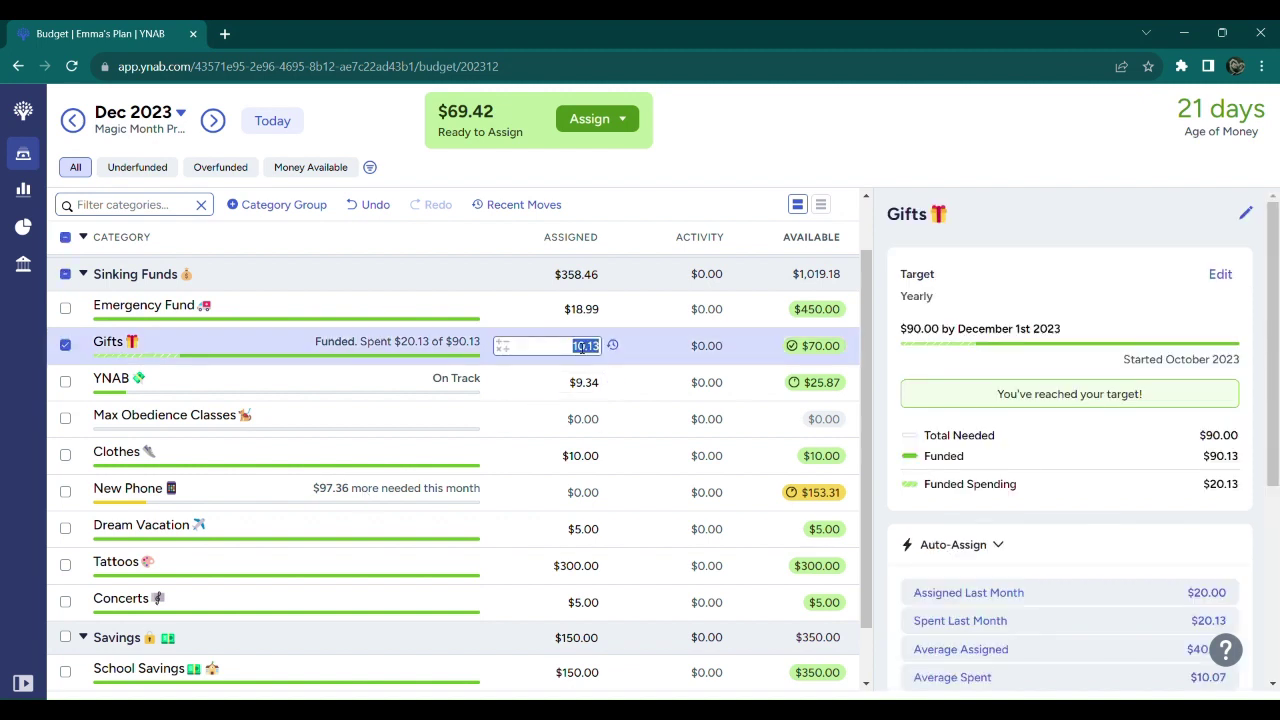
click(502, 345)
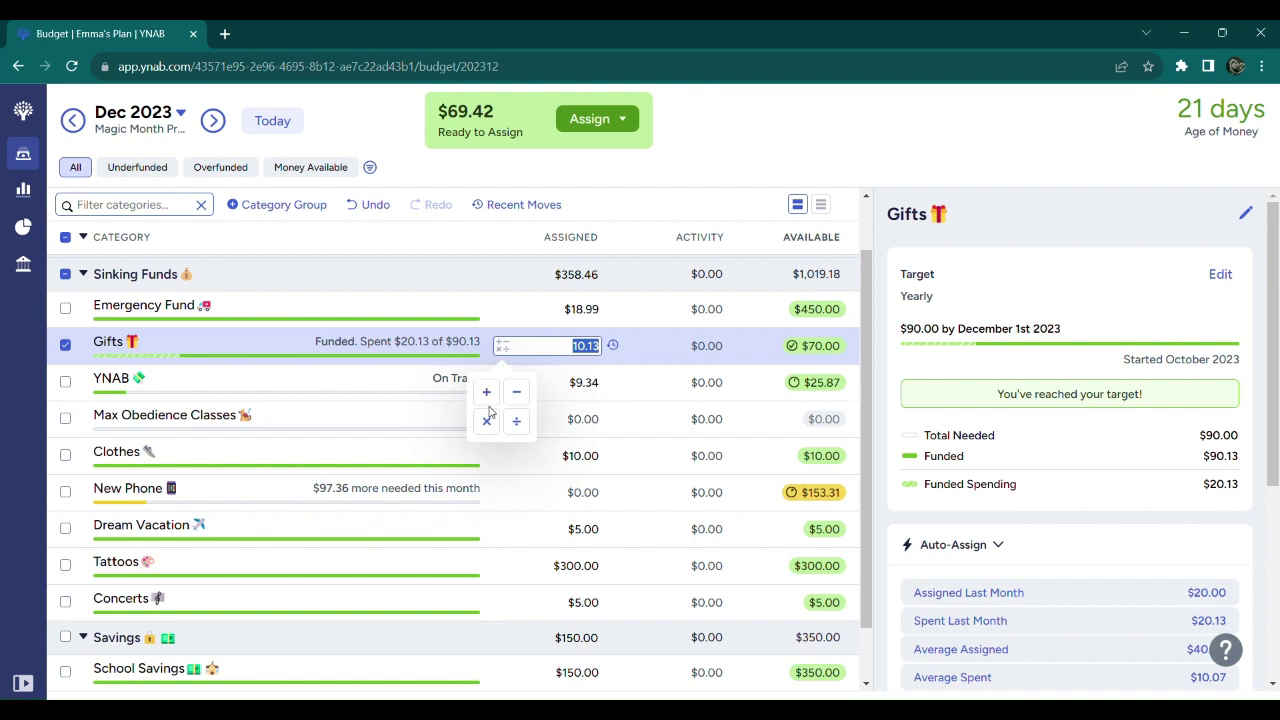
click(487, 393)
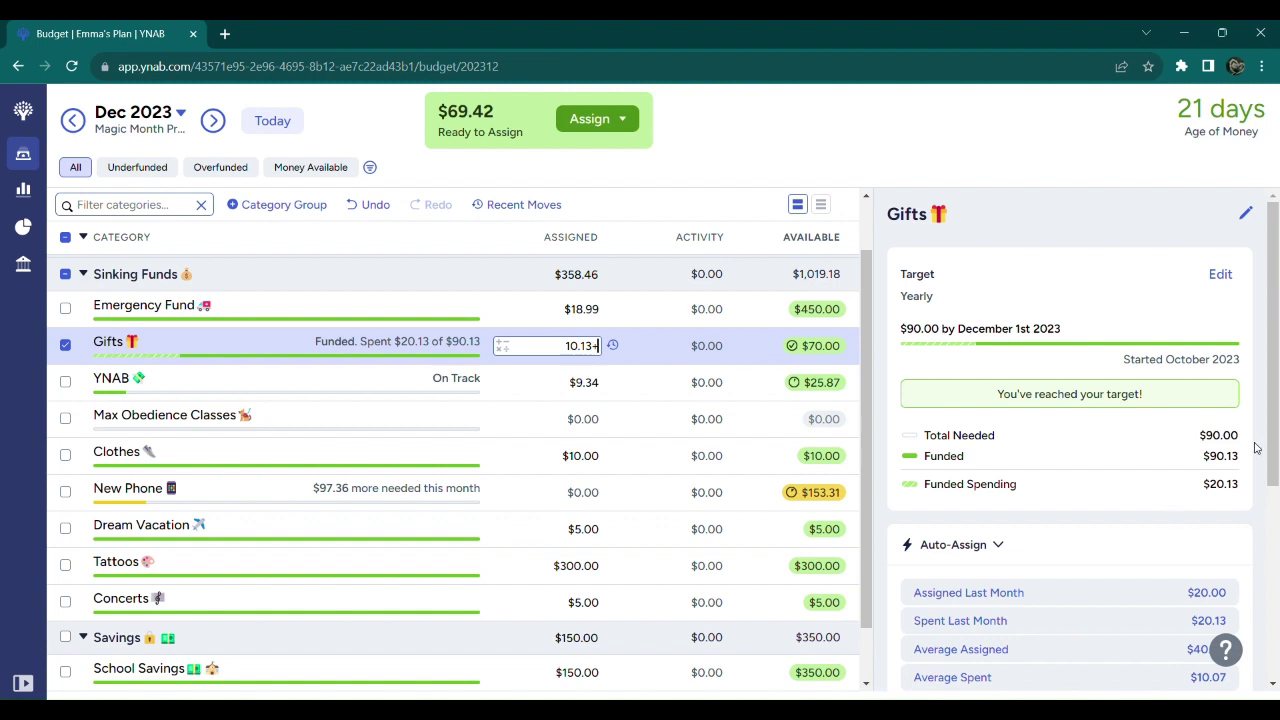
key(Return)
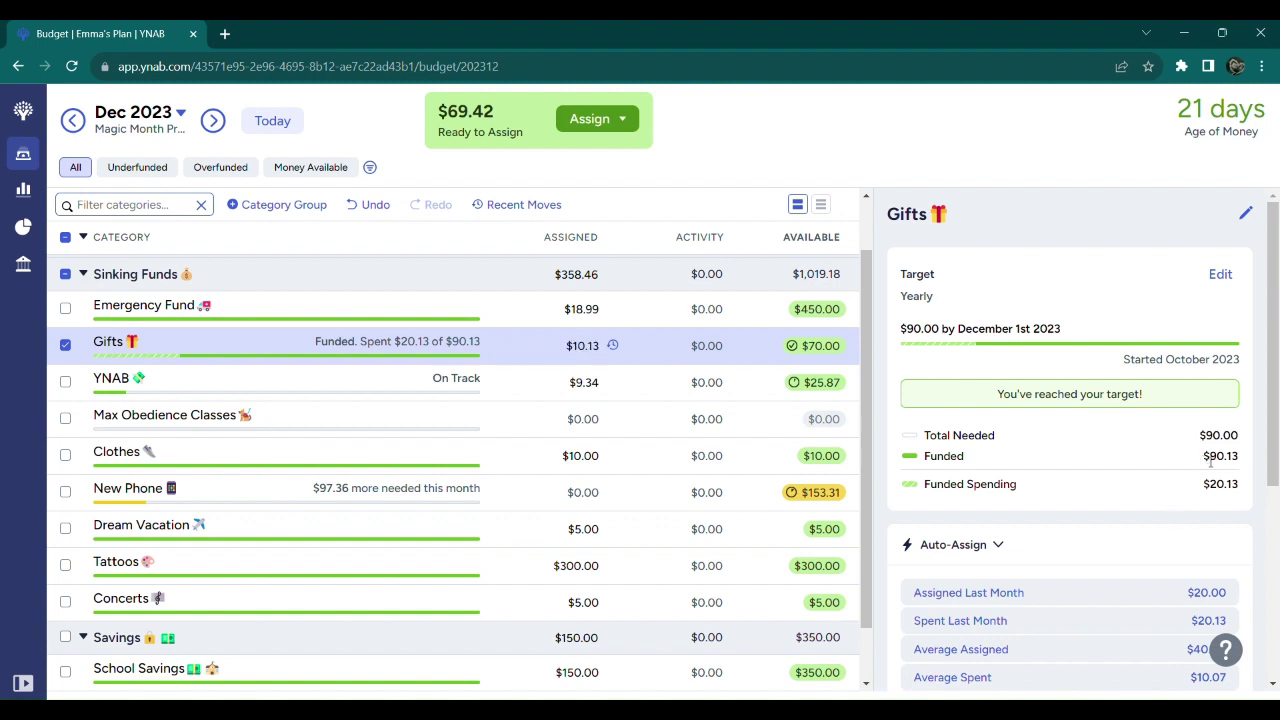
Add $20.00 to the amount assigned to the Gifts category under Sinking Funds
click(545, 342)
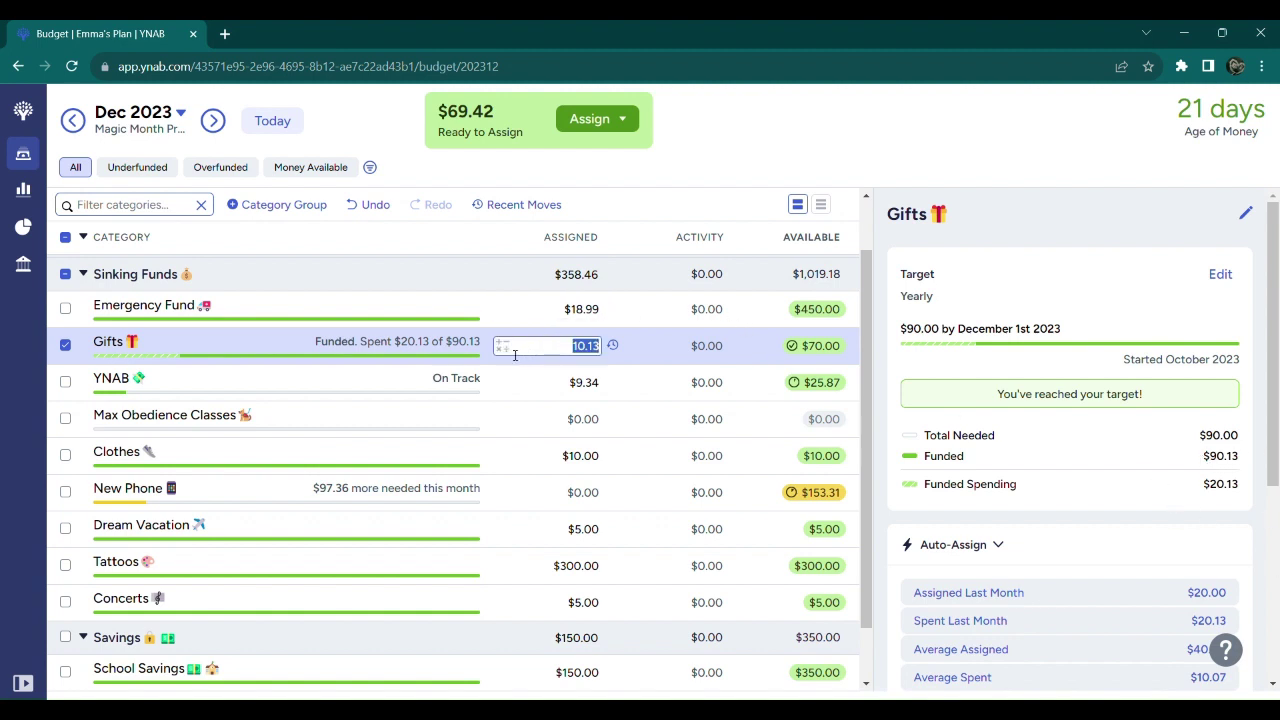
click(505, 349)
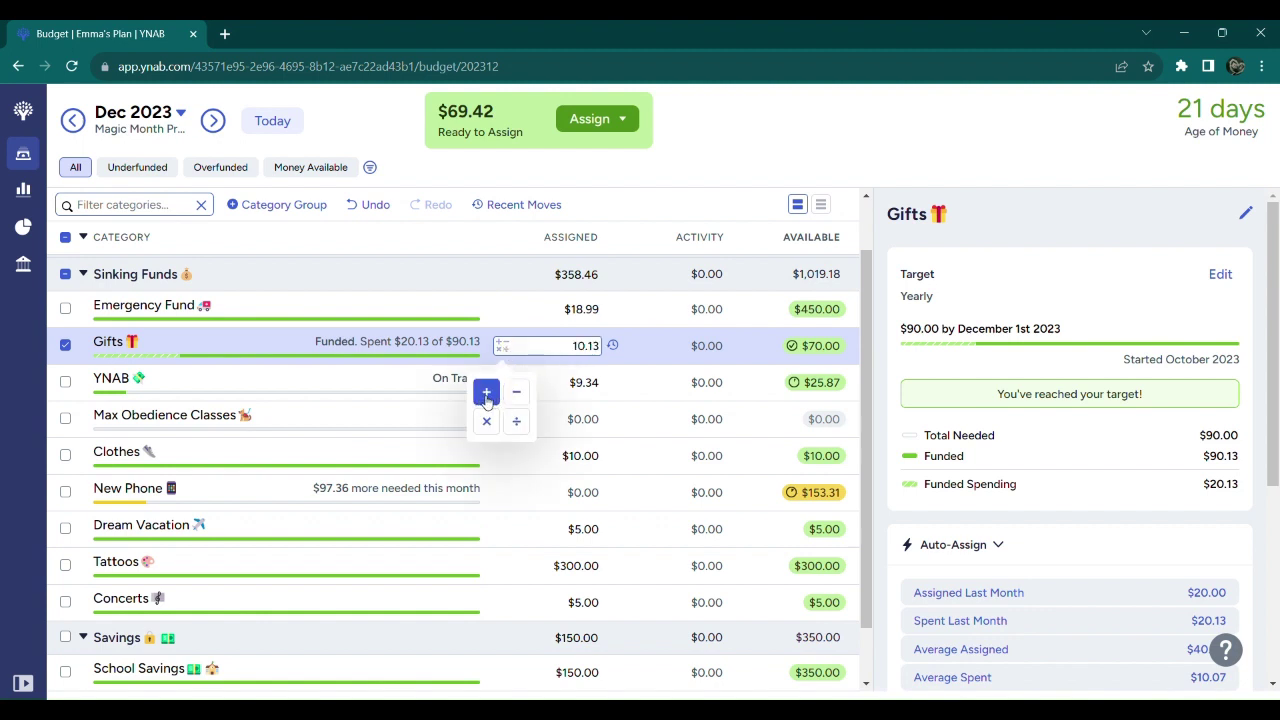
click(488, 389)
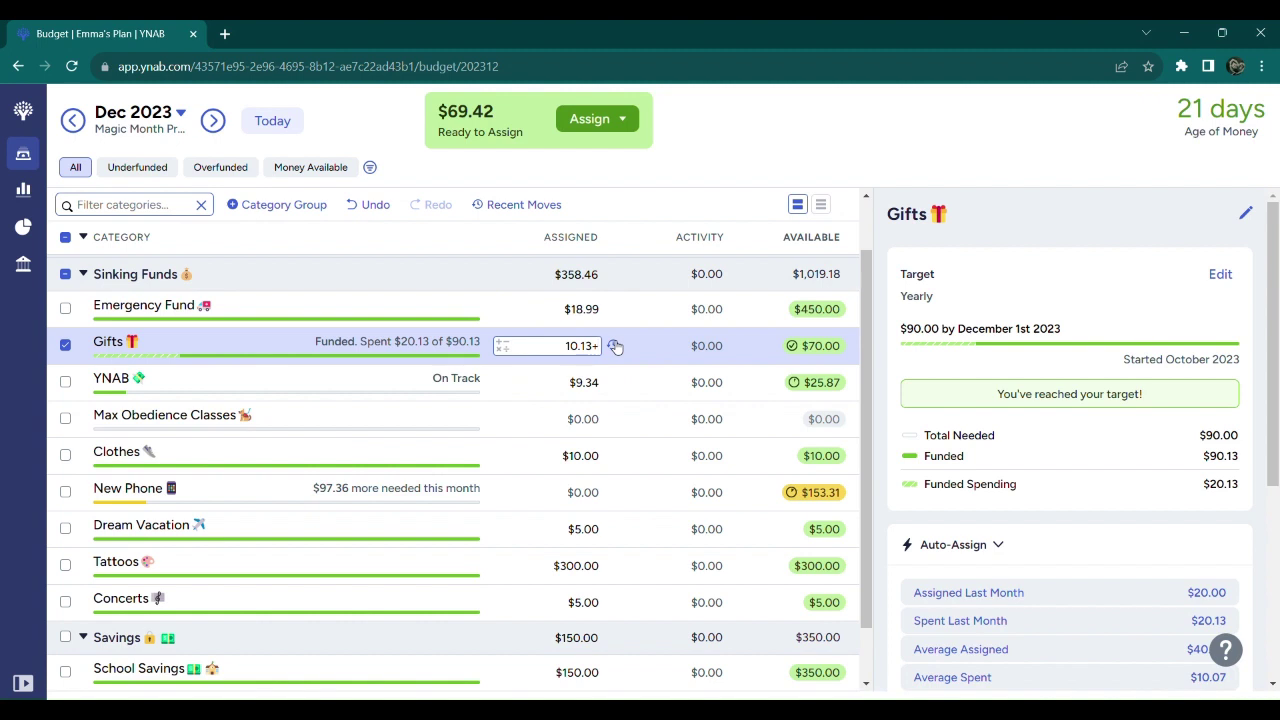
text(20.00)
click(747, 164)
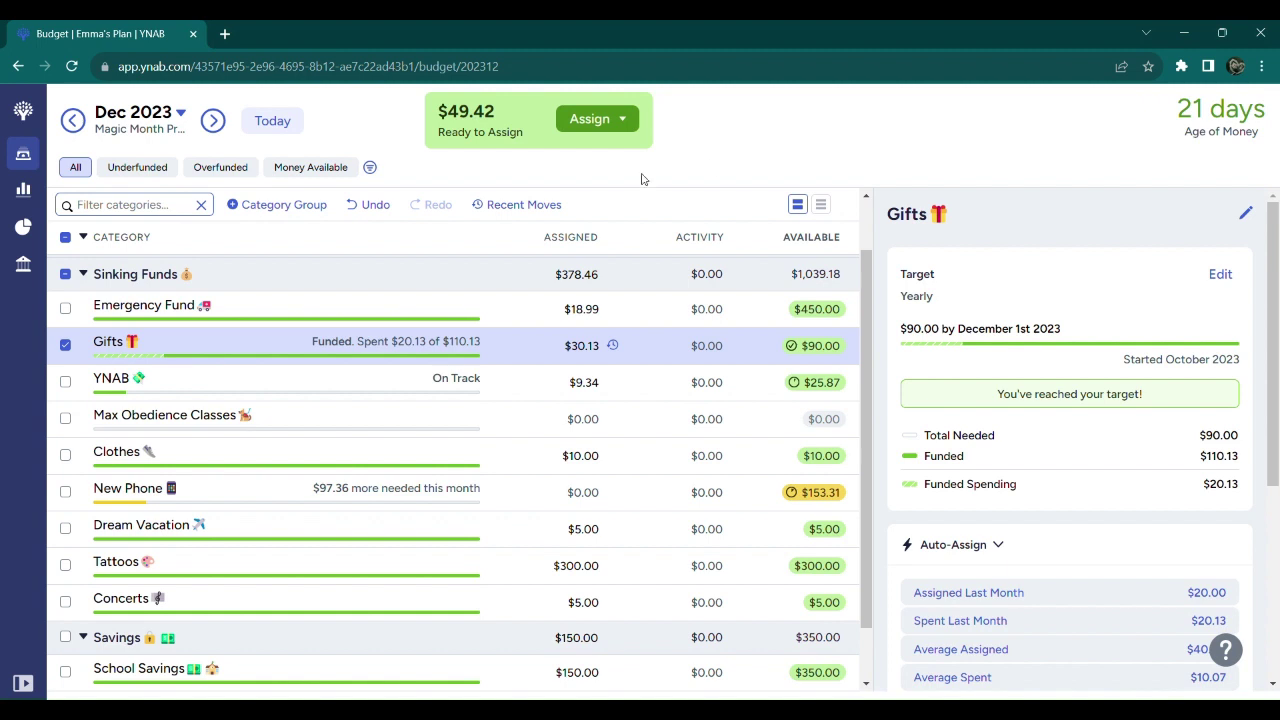
Subtract $10.00 from the Gifts category's assigned amount and deselect the category
click(578, 350)
click(503, 346)
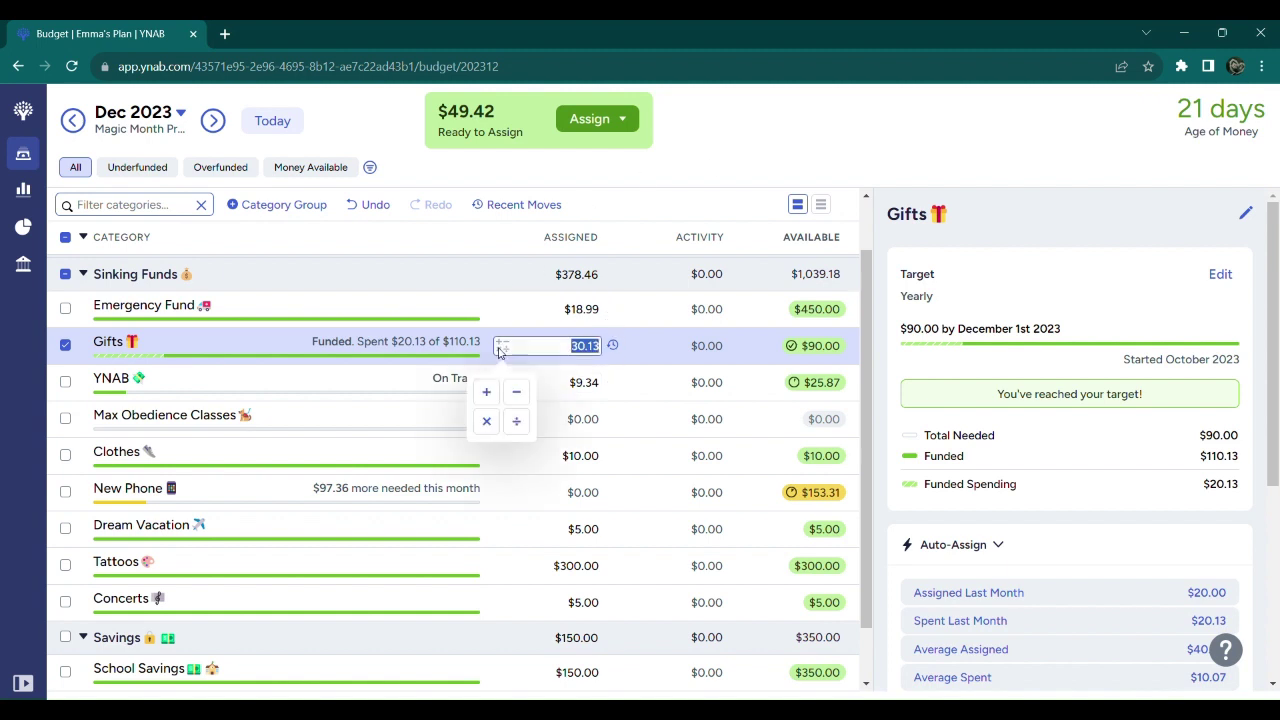
click(516, 391)
text(10.00)
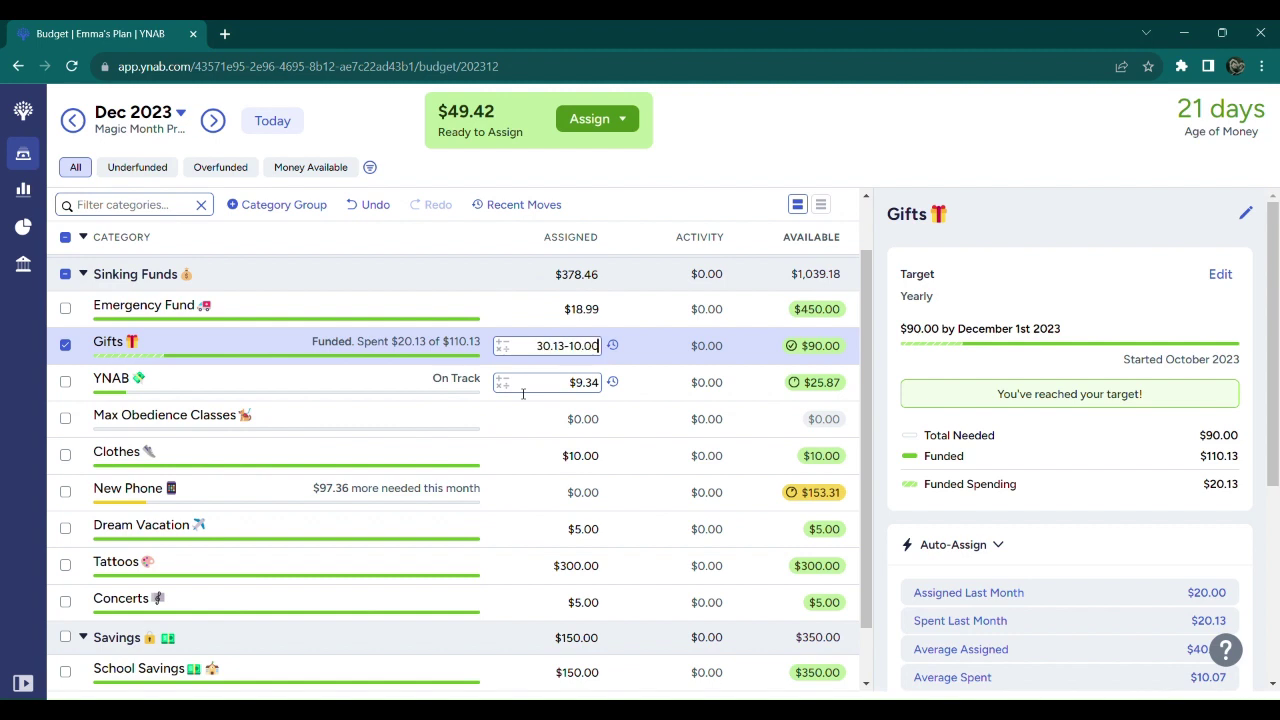
click(757, 125)
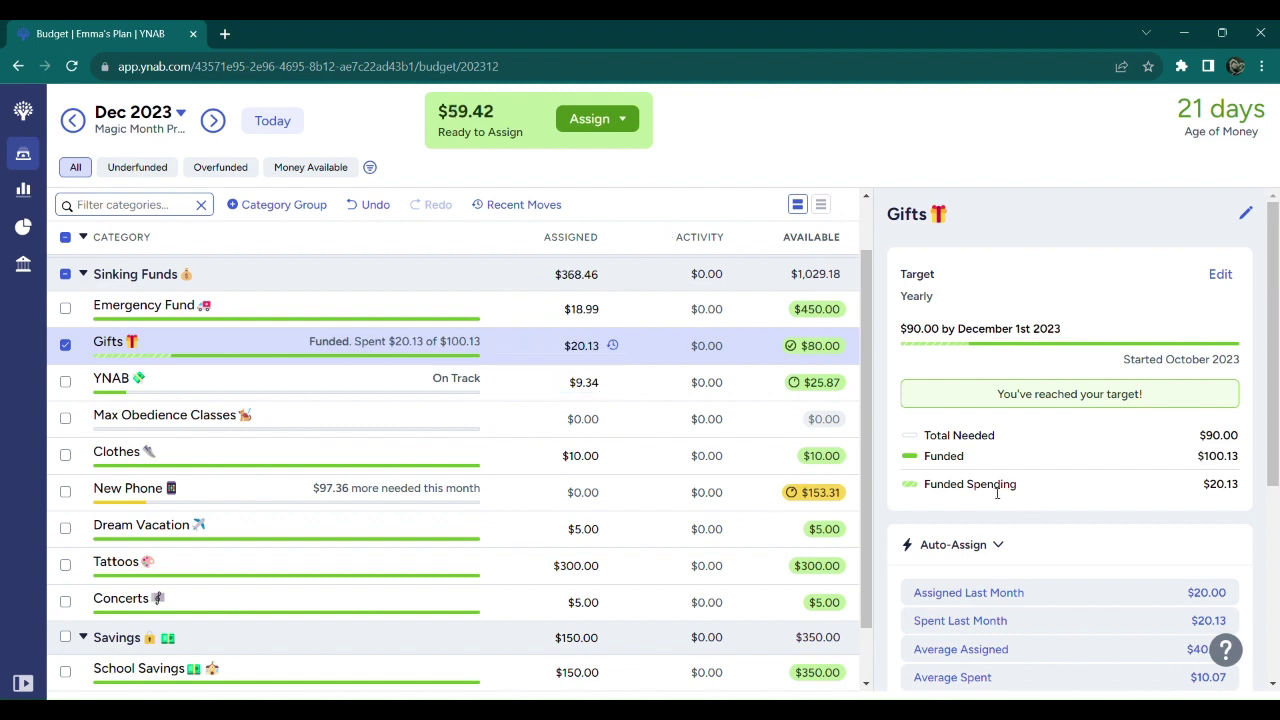
drag(965, 456, 922, 456)
click(65, 345)
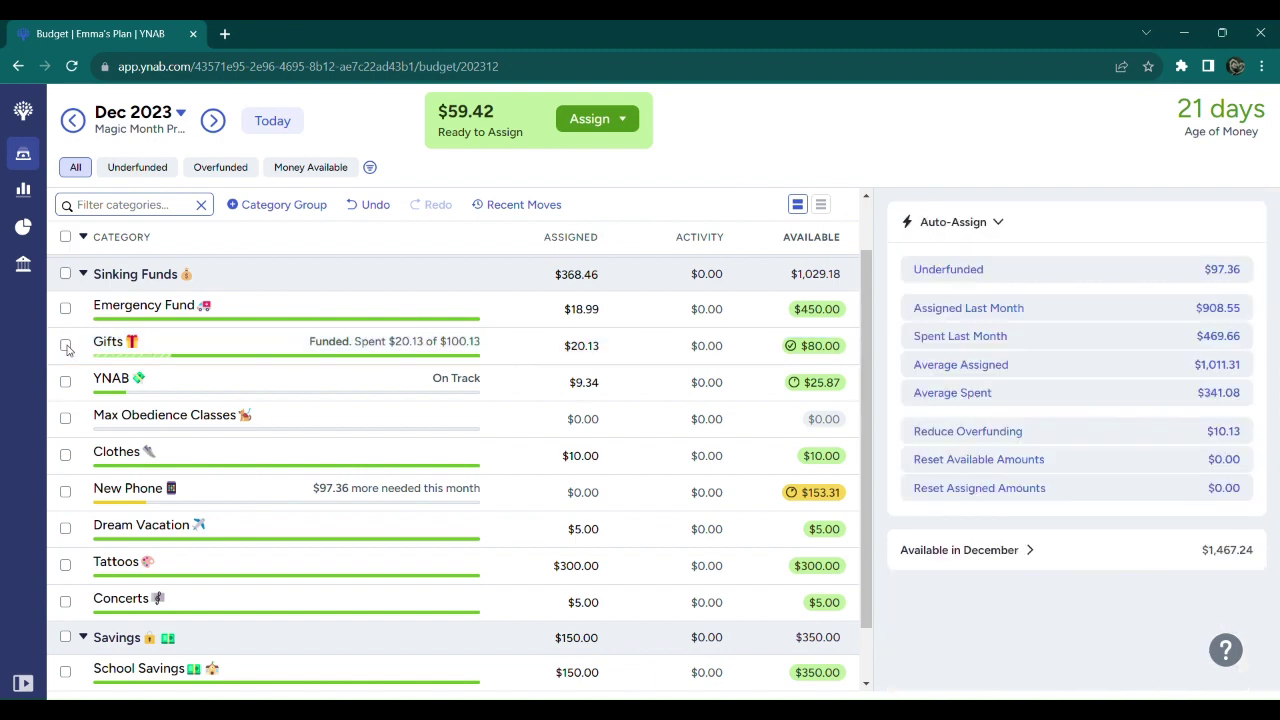
Review the assigned amounts across the budget, expanding the Variable Spending group to check its categories
scroll(65, 345, up, 1)
scroll(100, 340, down, 2)
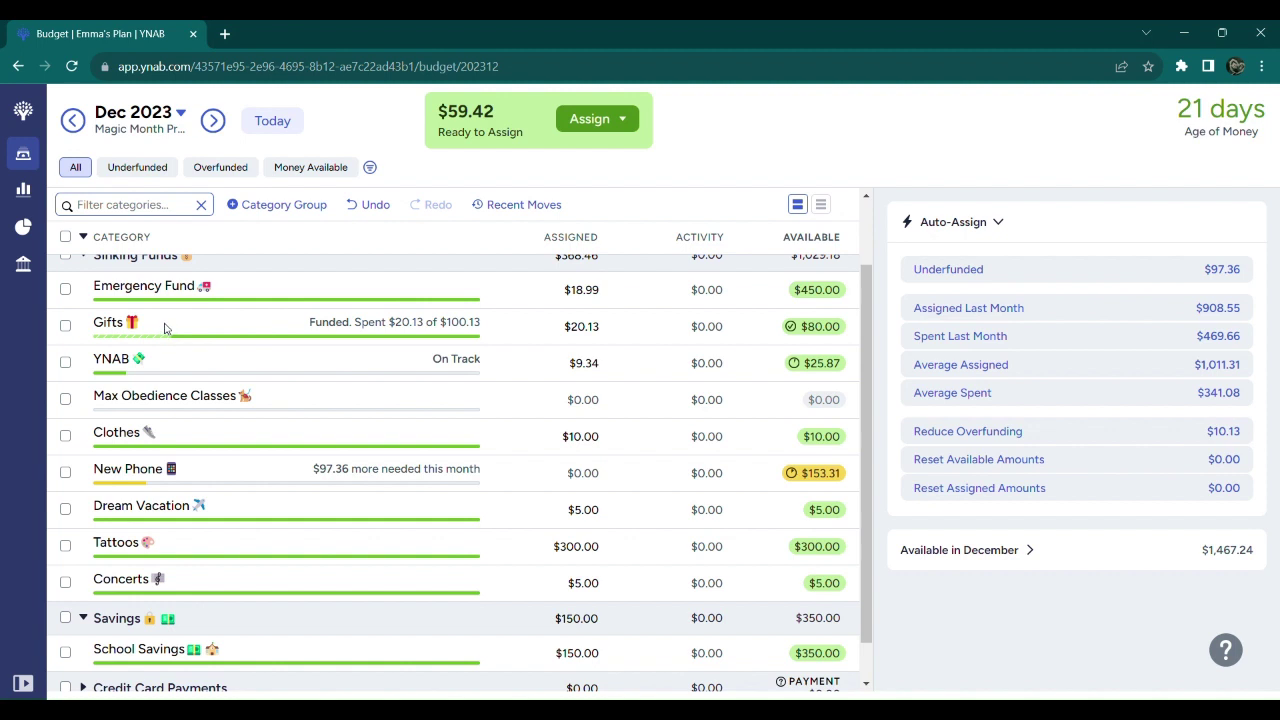
scroll(165, 329, up, 2)
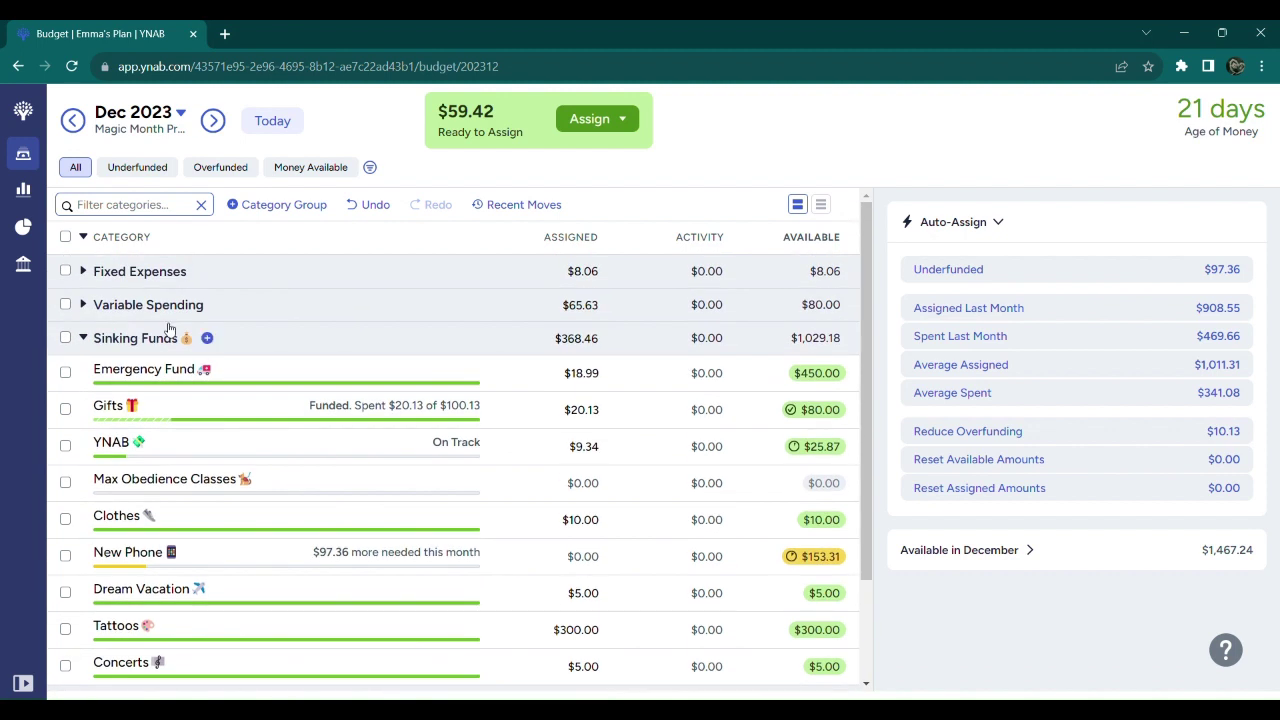
click(85, 305)
click(86, 273)
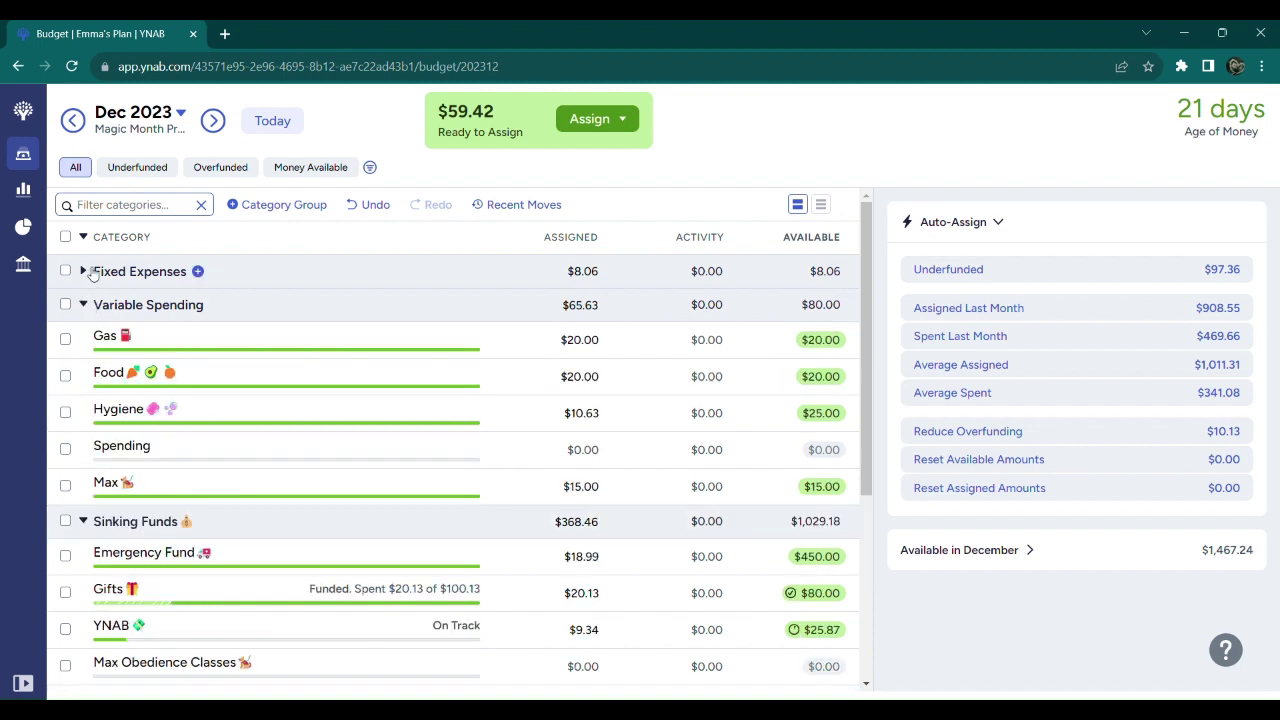
scroll(95, 290, down, 4)
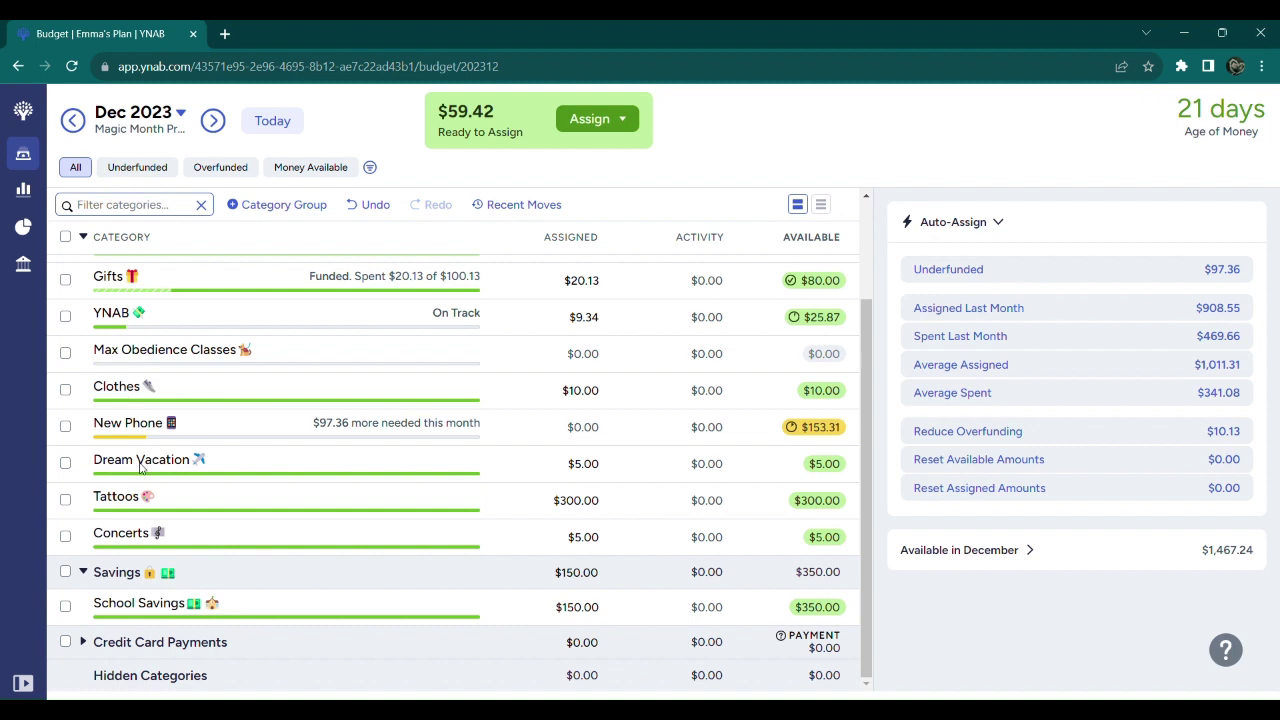
Add $10.00 to the amount assigned to the Clothes category under Sinking Funds
click(71, 398)
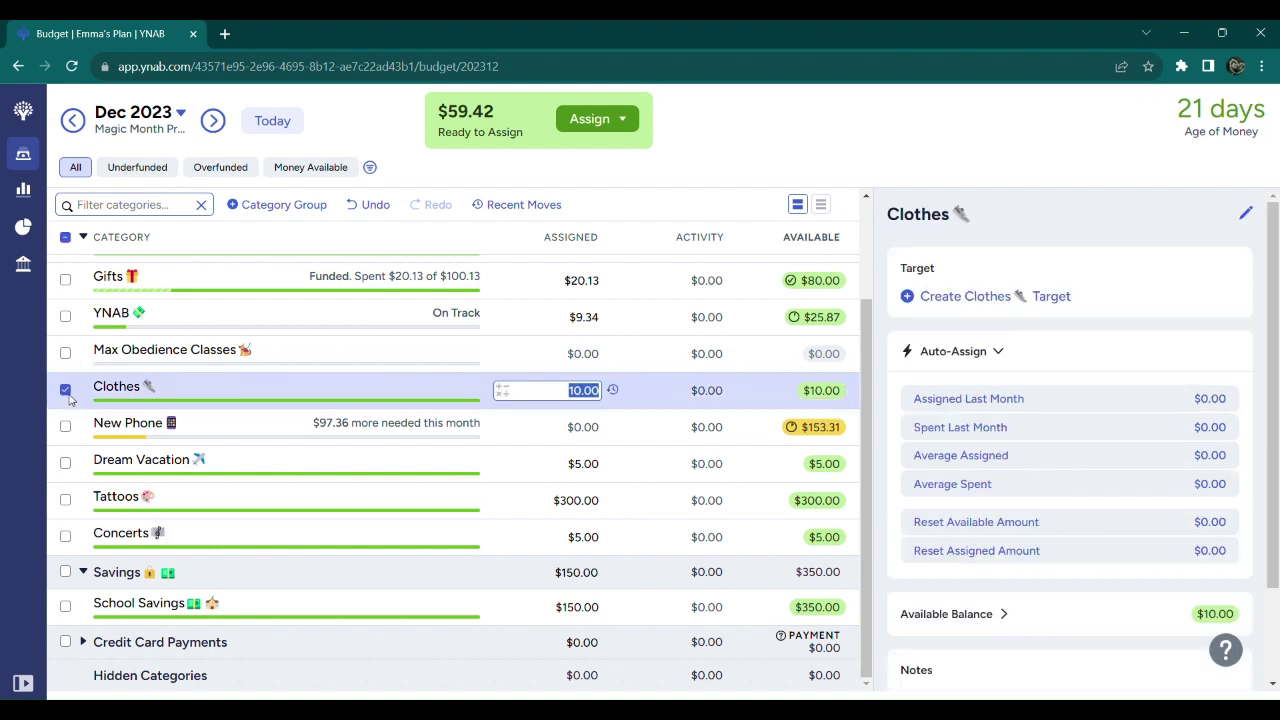
click(503, 390)
click(487, 436)
text(10.00)
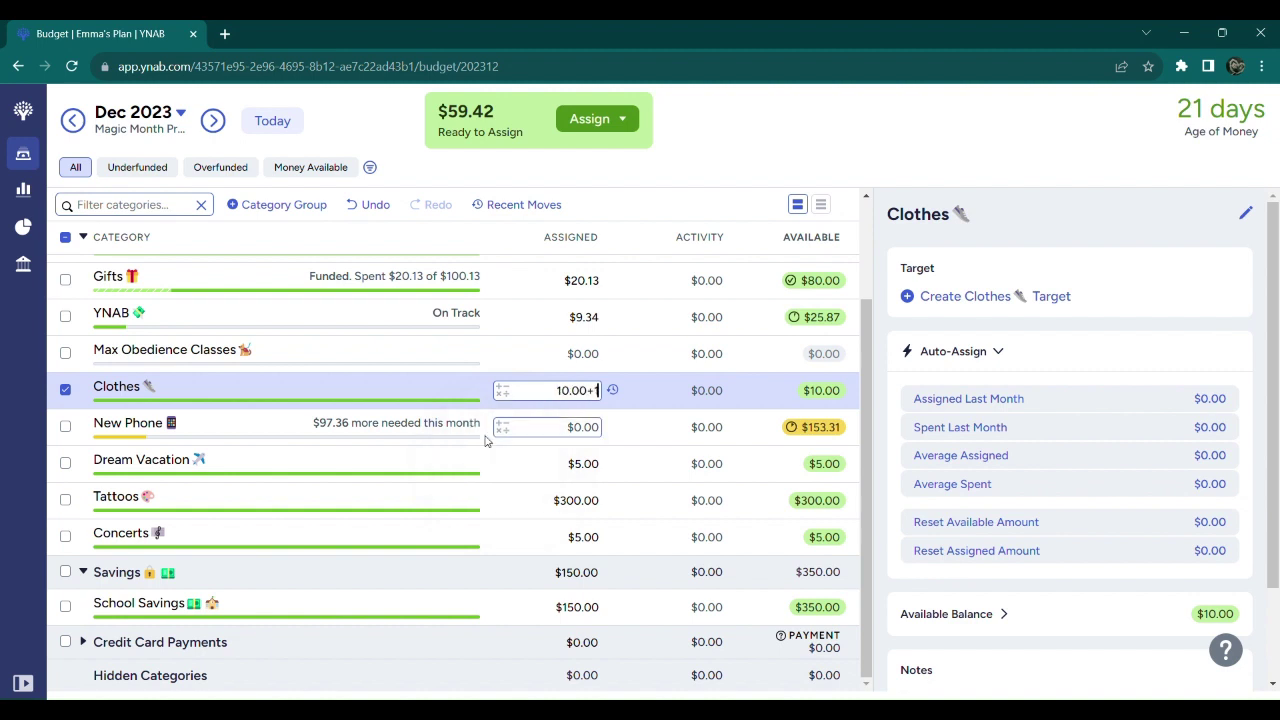
key(Return)
click(60, 395)
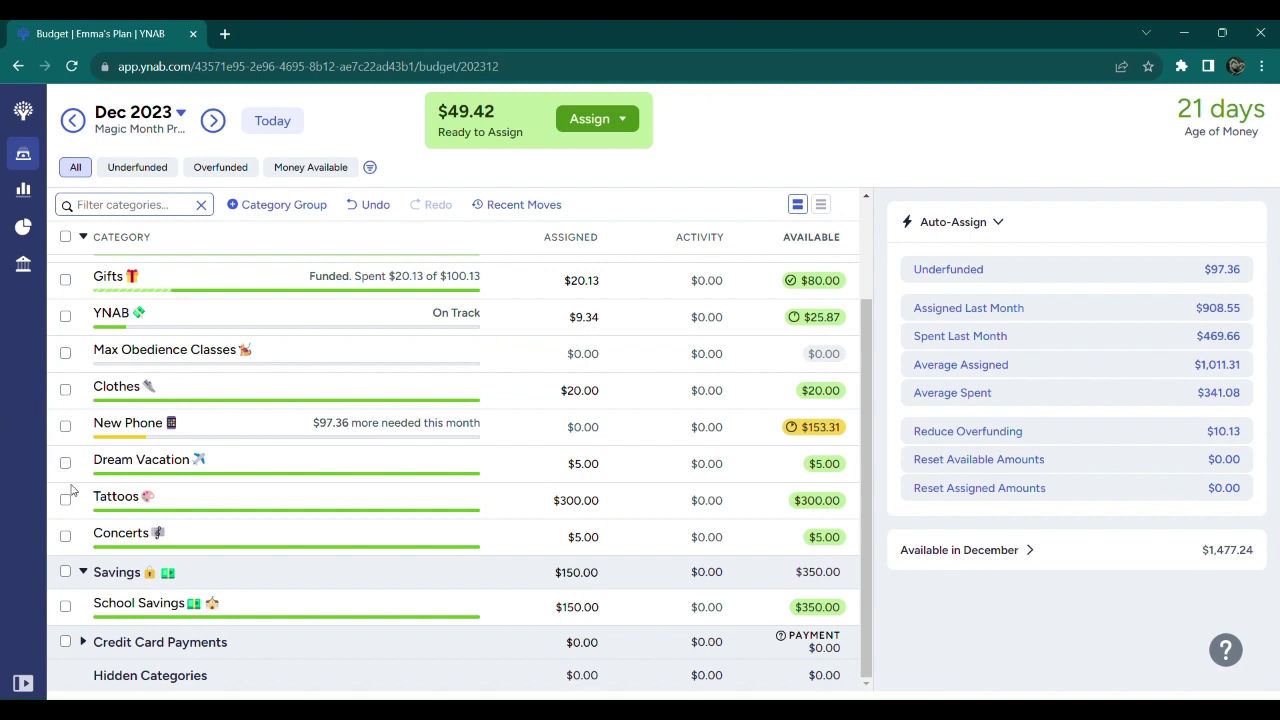
Assign the remaining $49.42 to the New Phone category under Sinking Funds
click(66, 428)
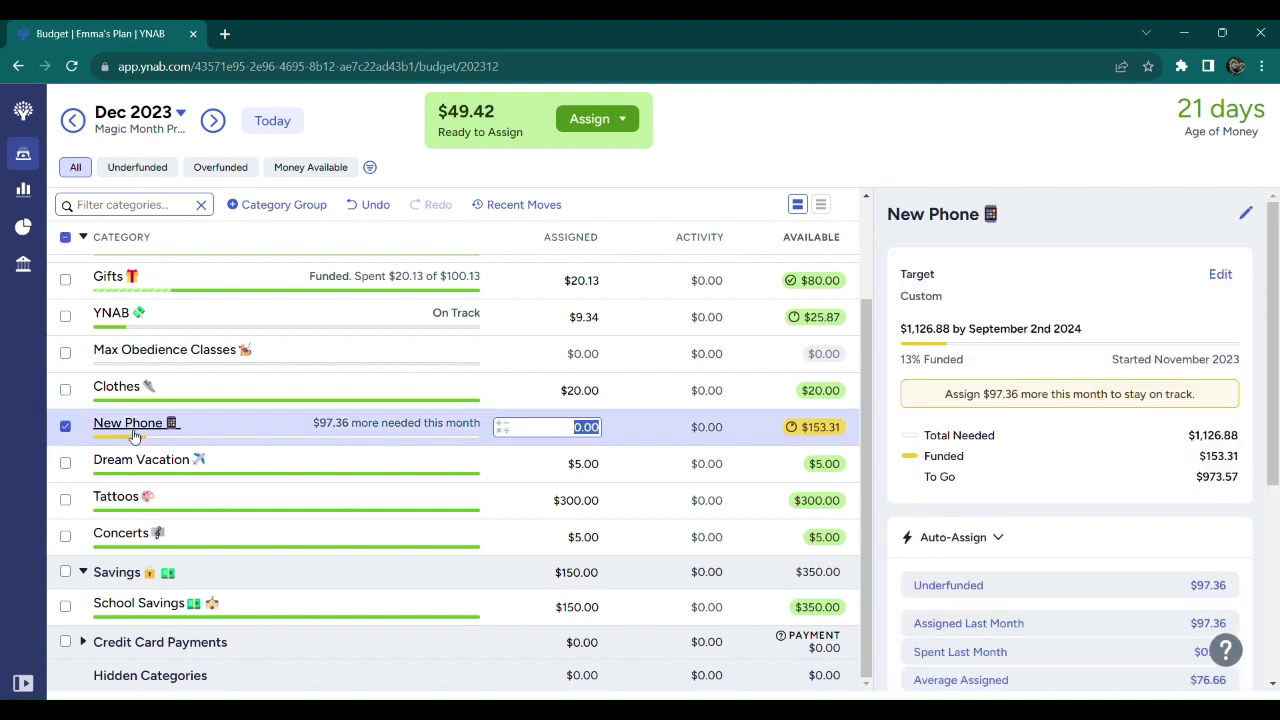
click(501, 428)
click(486, 473)
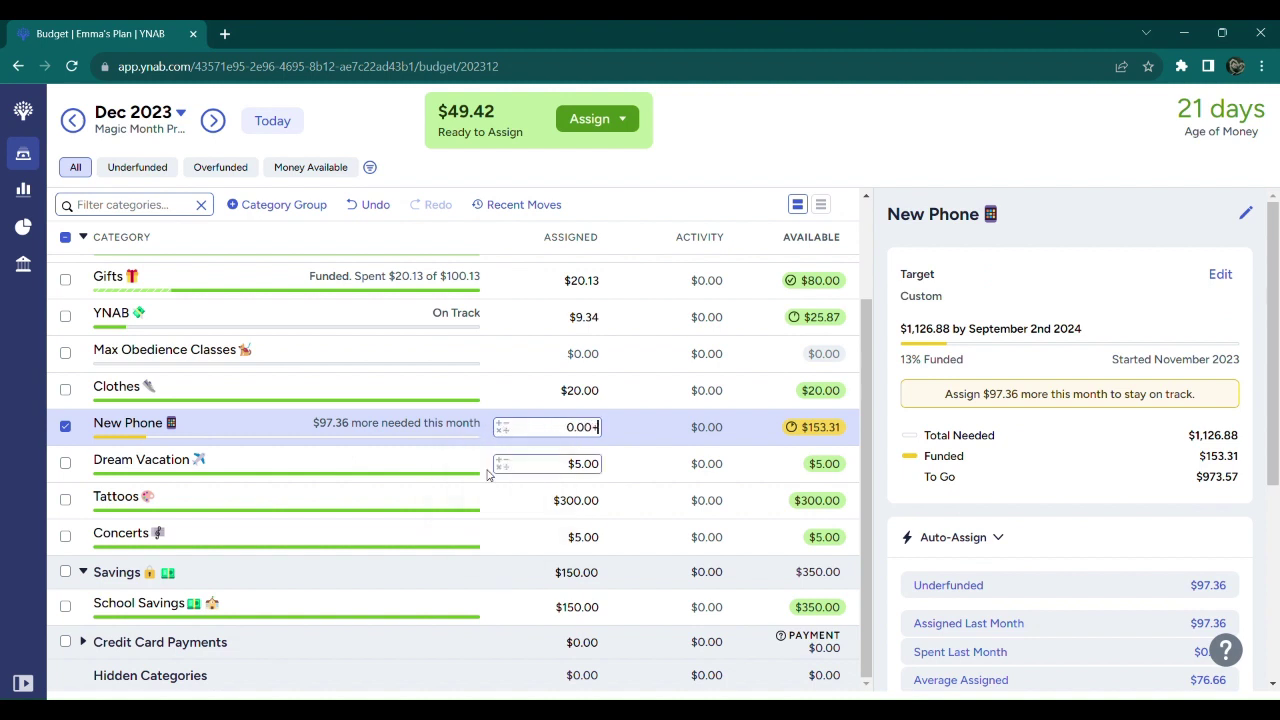
text(49.42)
click(57, 429)
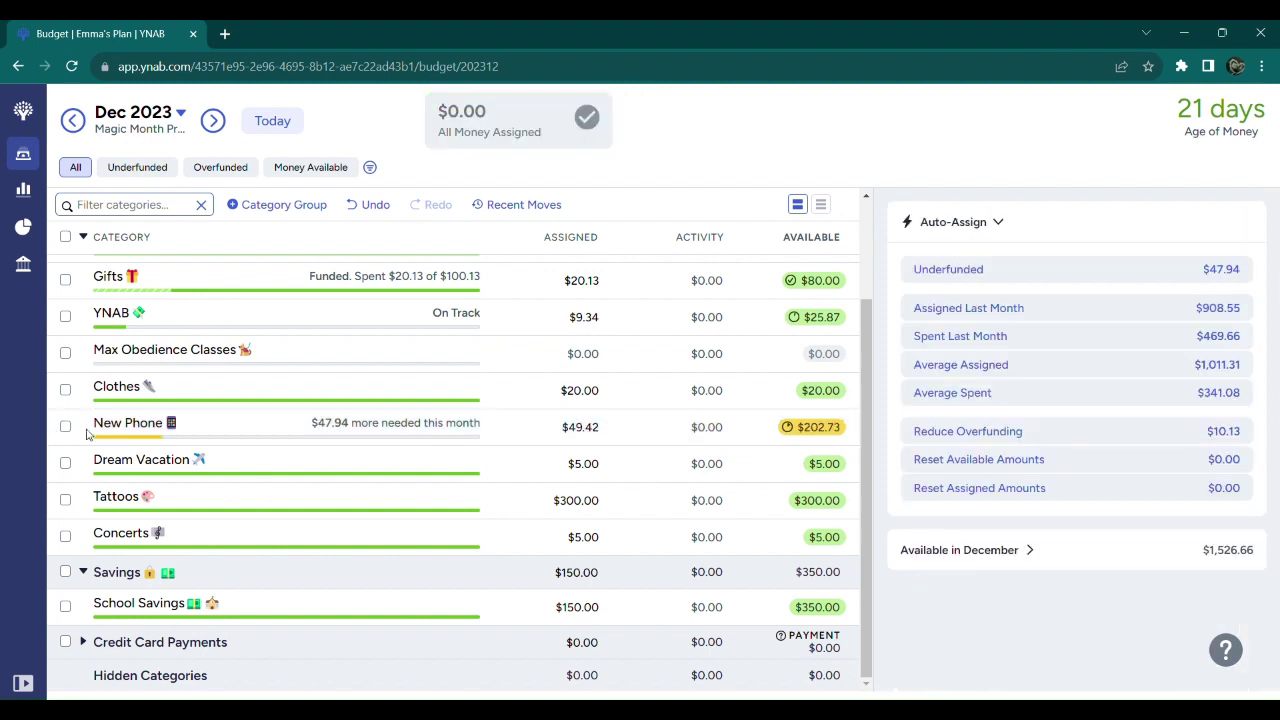
Check the New Phone category's target details and review the assigned amounts across the December 2023 budget
click(343, 425)
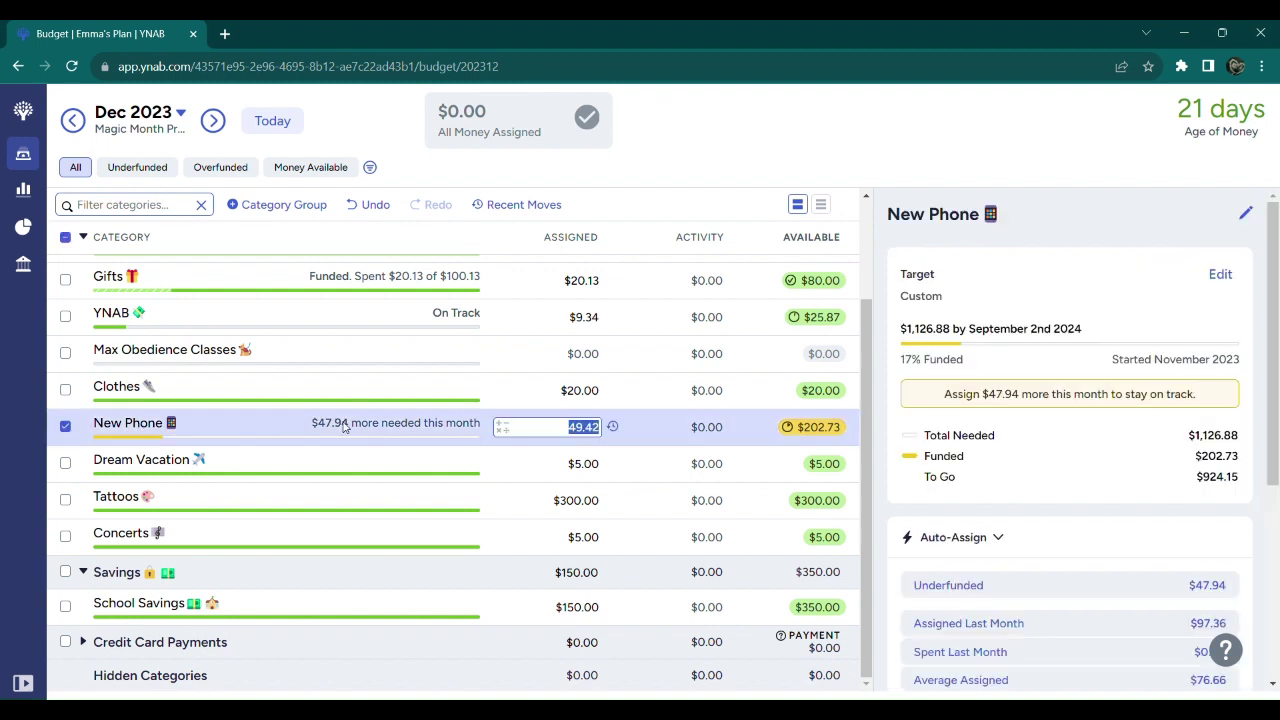
click(66, 427)
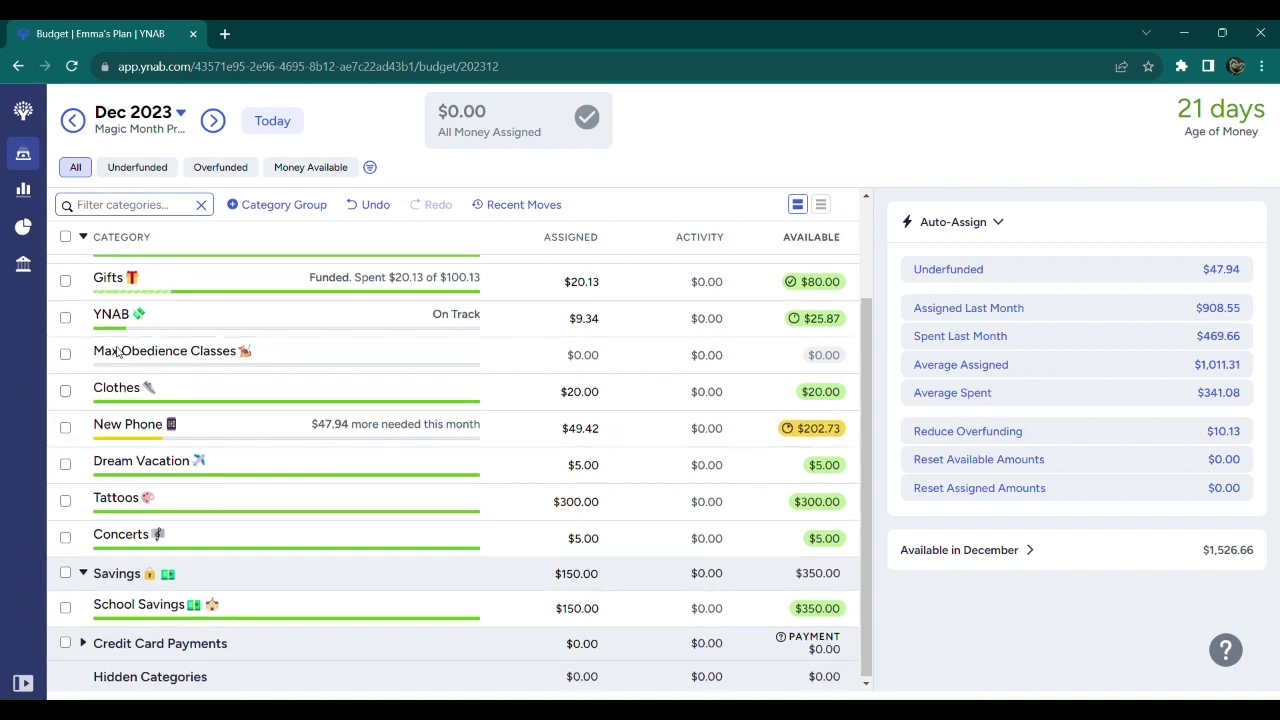
scroll(155, 310, up, 2)
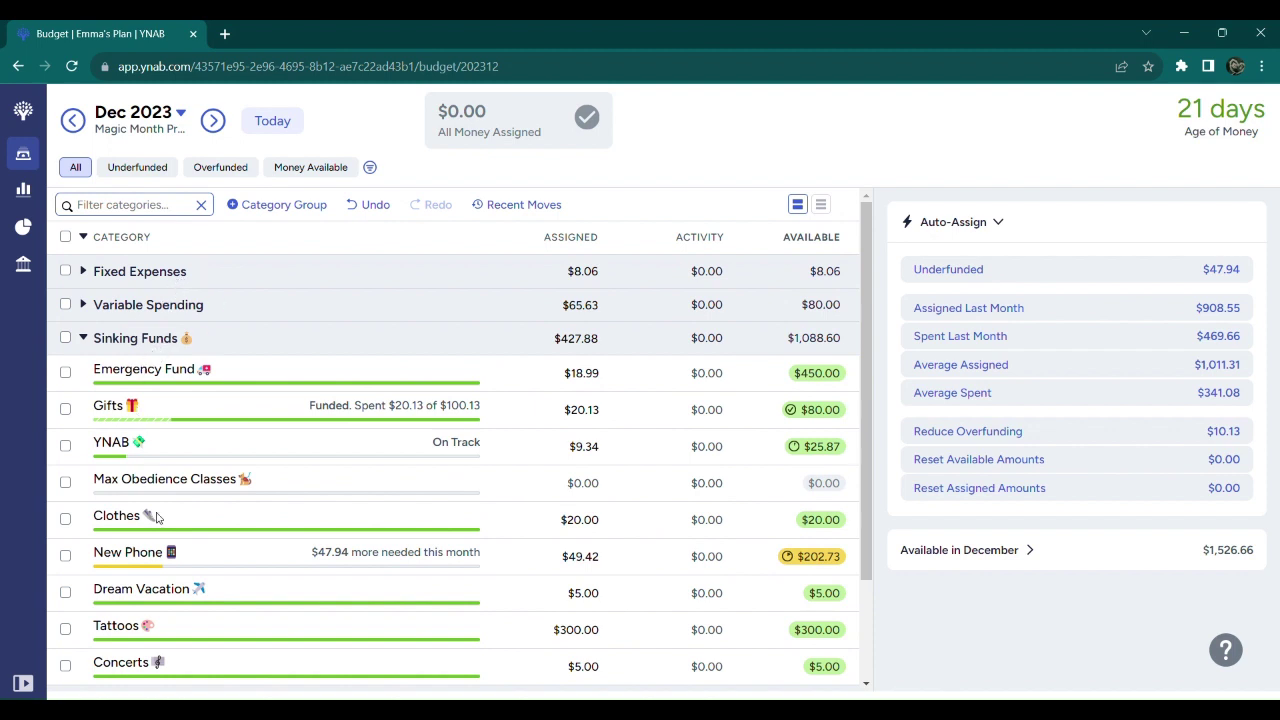
scroll(100, 430, down, 2)
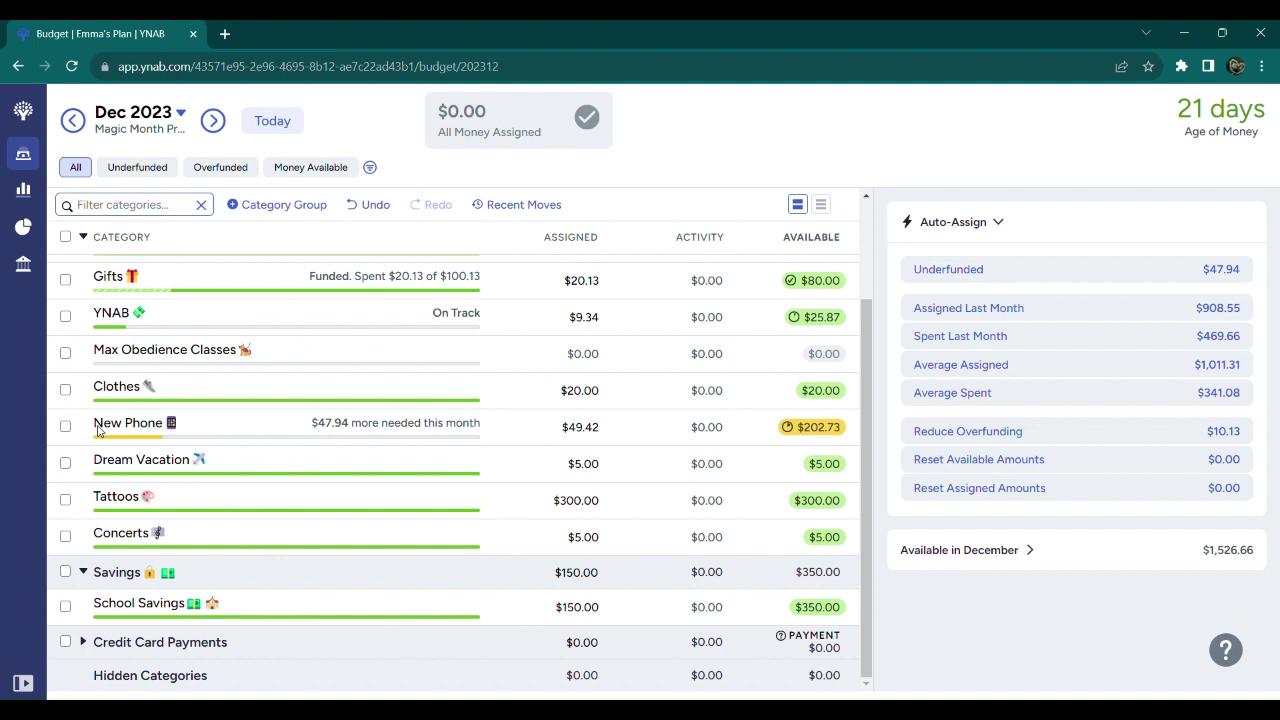
scroll(98, 430, up, 2)
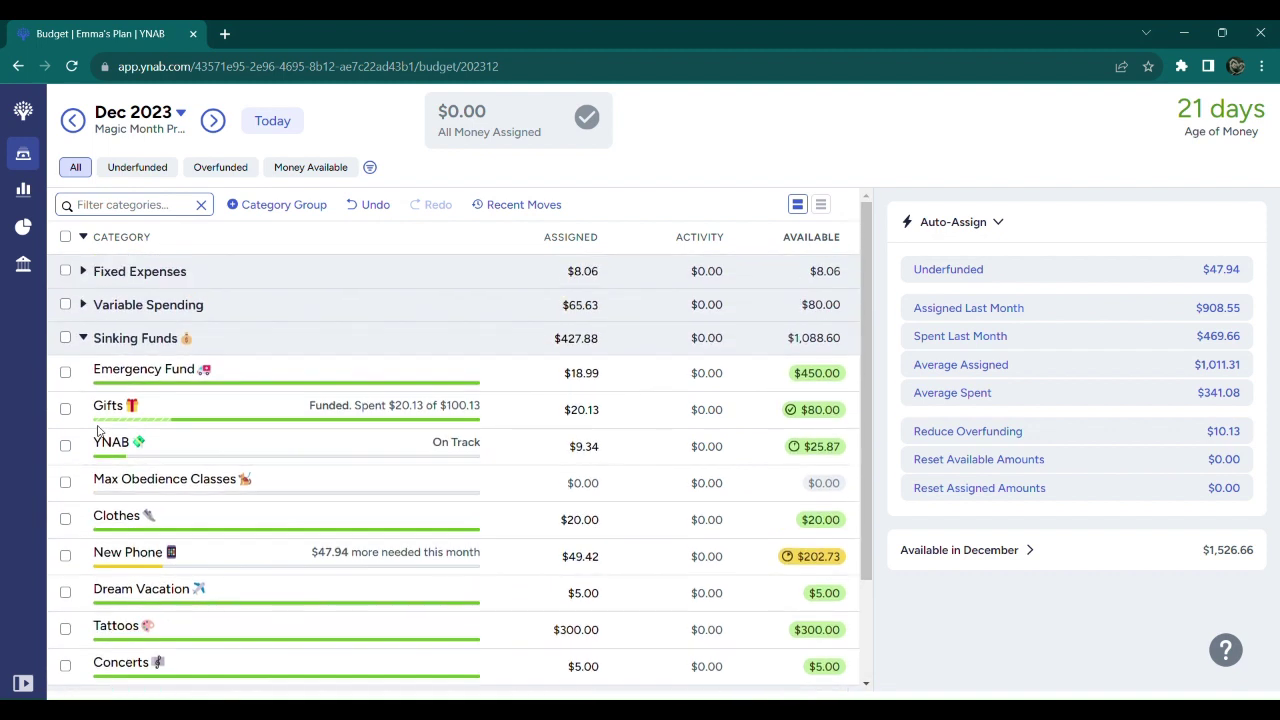